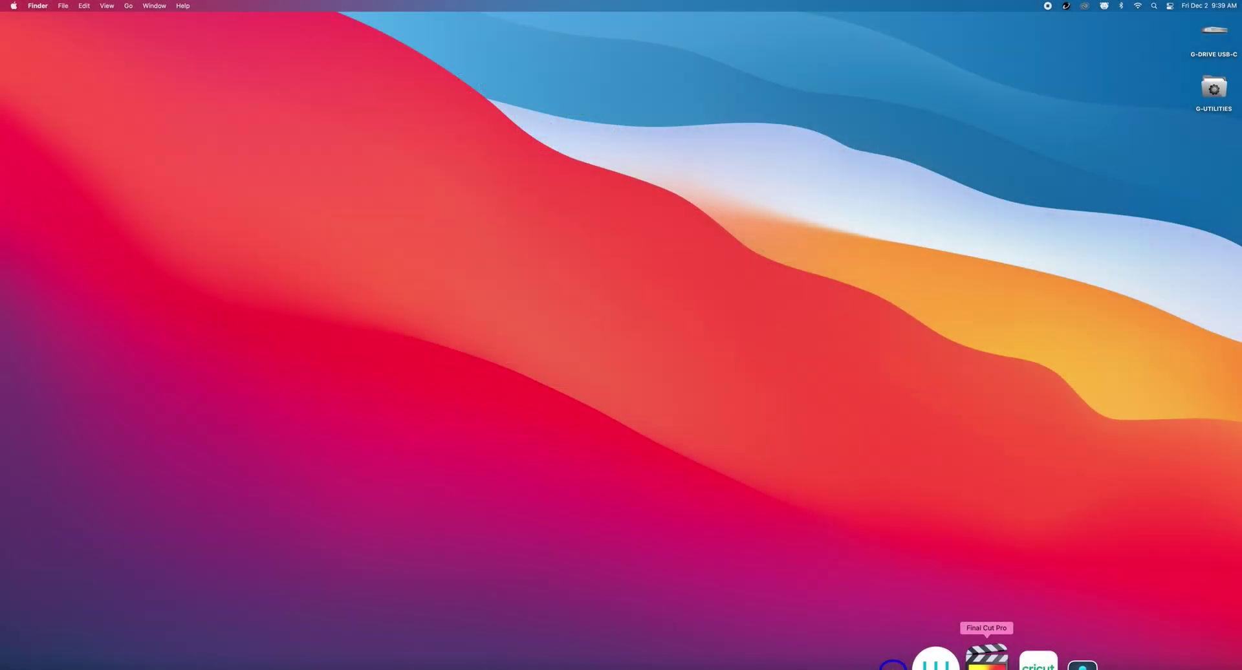
# - Launch Final Cut Pro 10.6.1 from its Dock icon
pyautogui.click(986, 657)
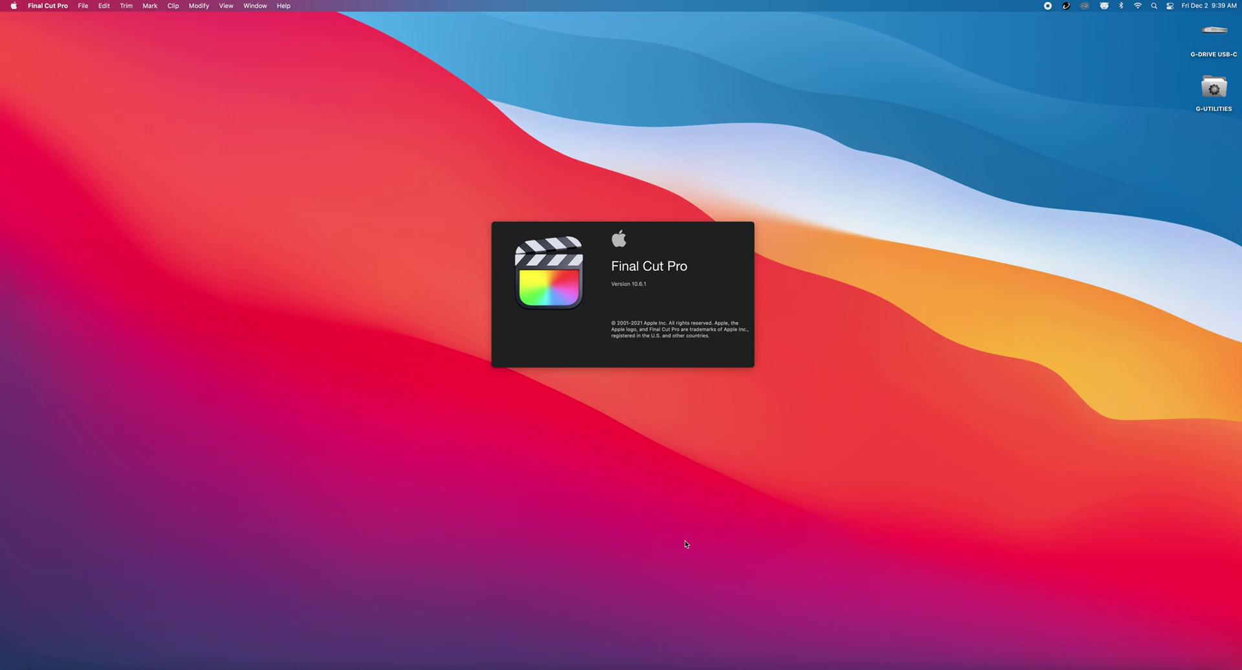
# - Create a new library named Untitled 1 and save it in the Movies folder
pyautogui.click(677, 258)
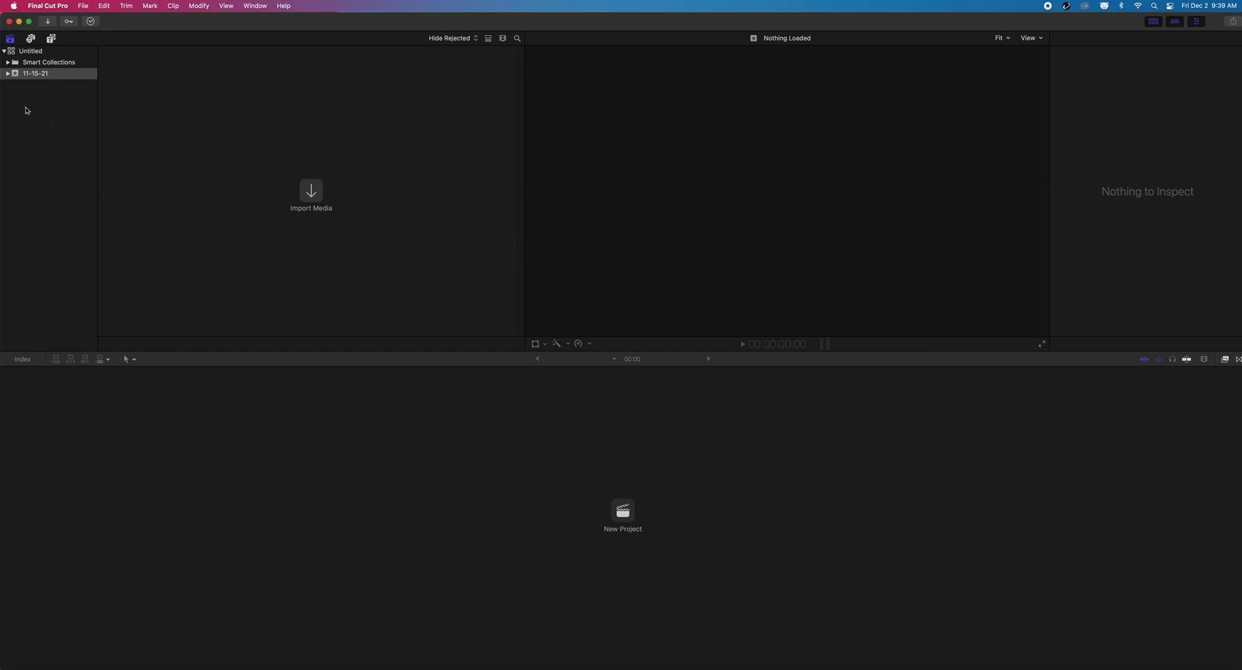
pyautogui.click(81, 5)
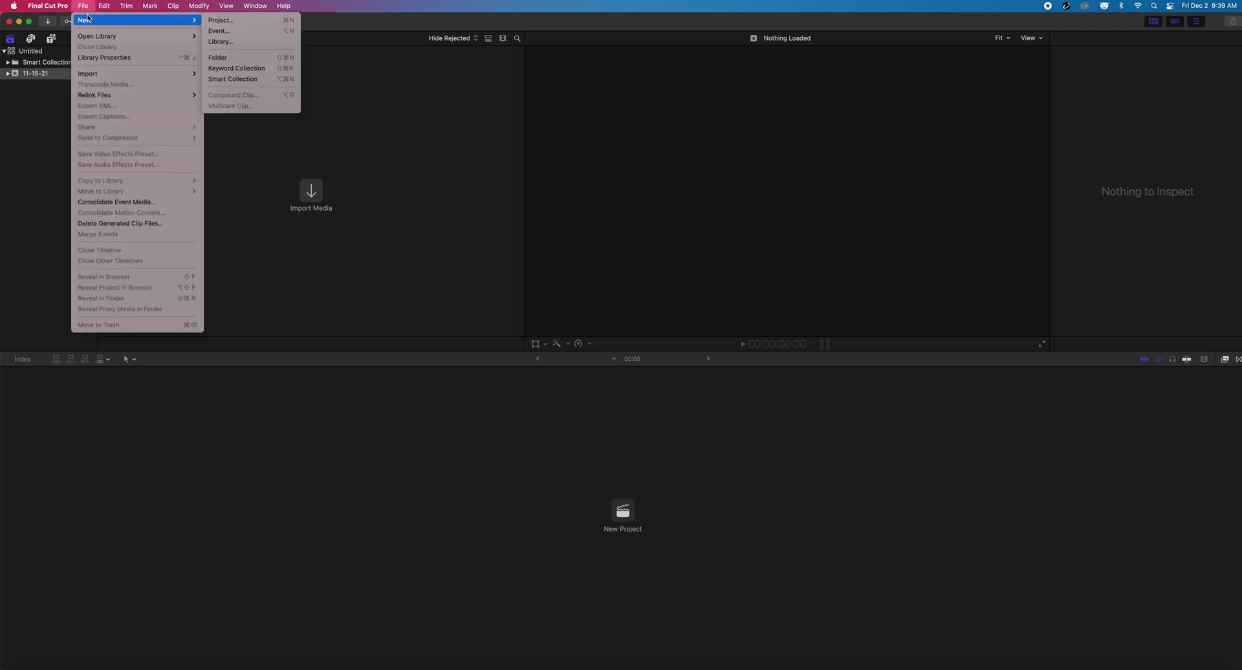
pyautogui.moveTo(99, 23)
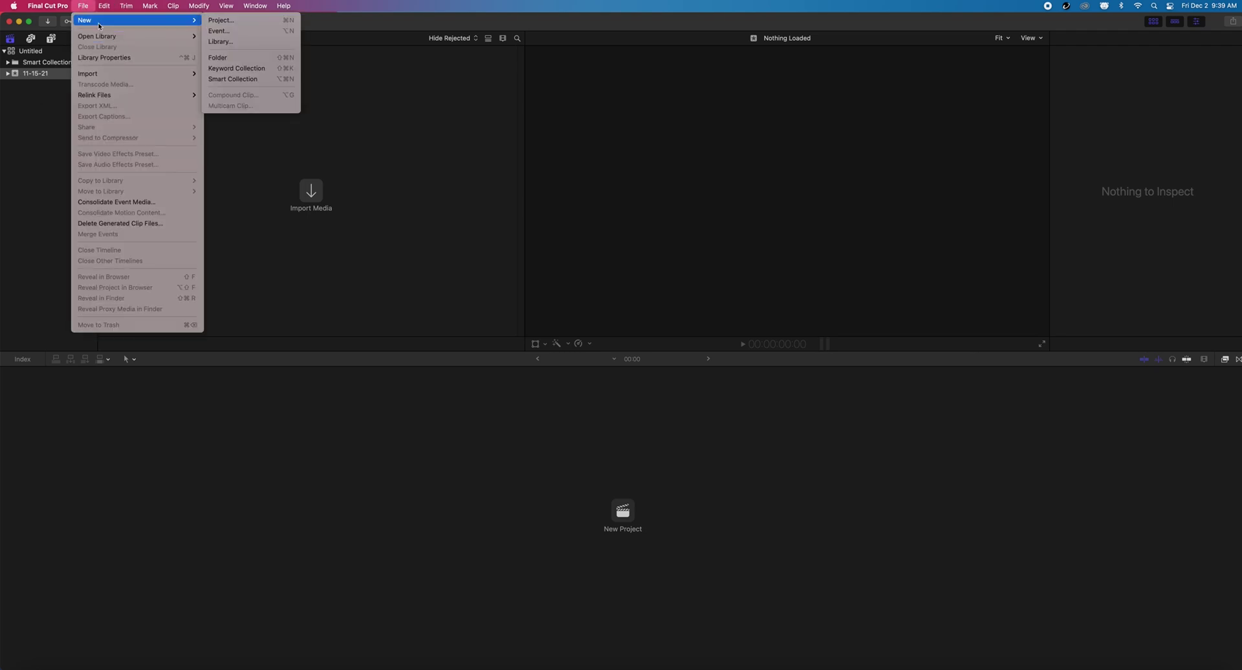
pyautogui.click(242, 42)
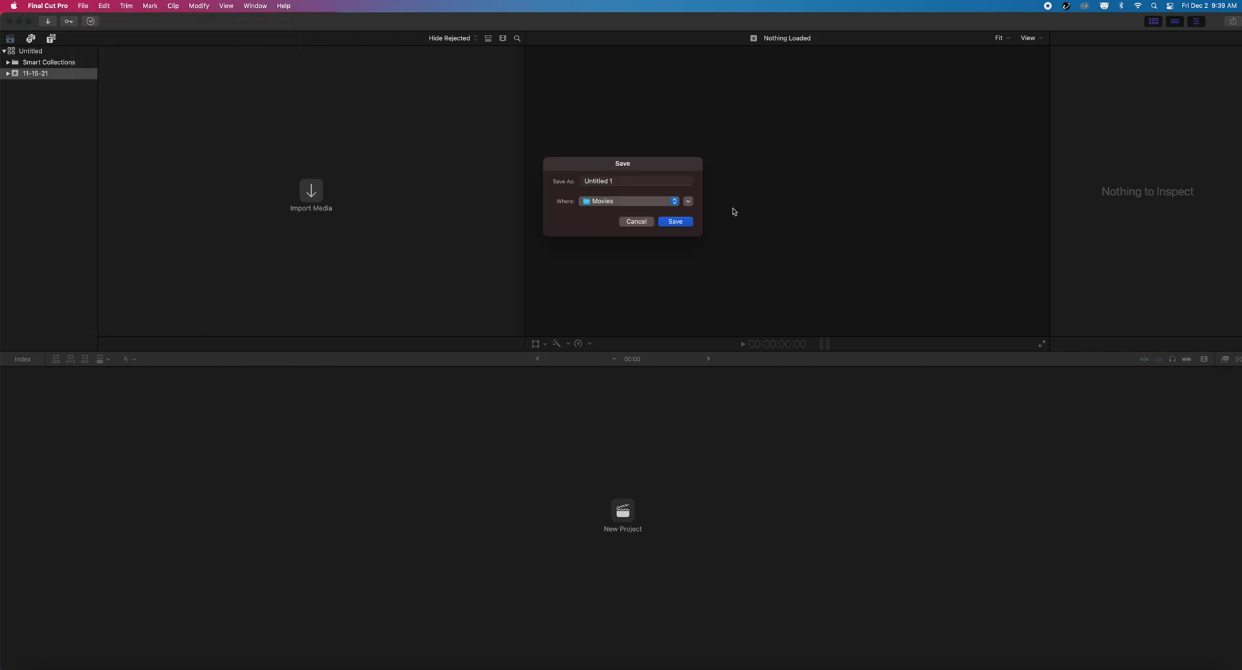
pyautogui.click(636, 182)
pyautogui.press('Return')
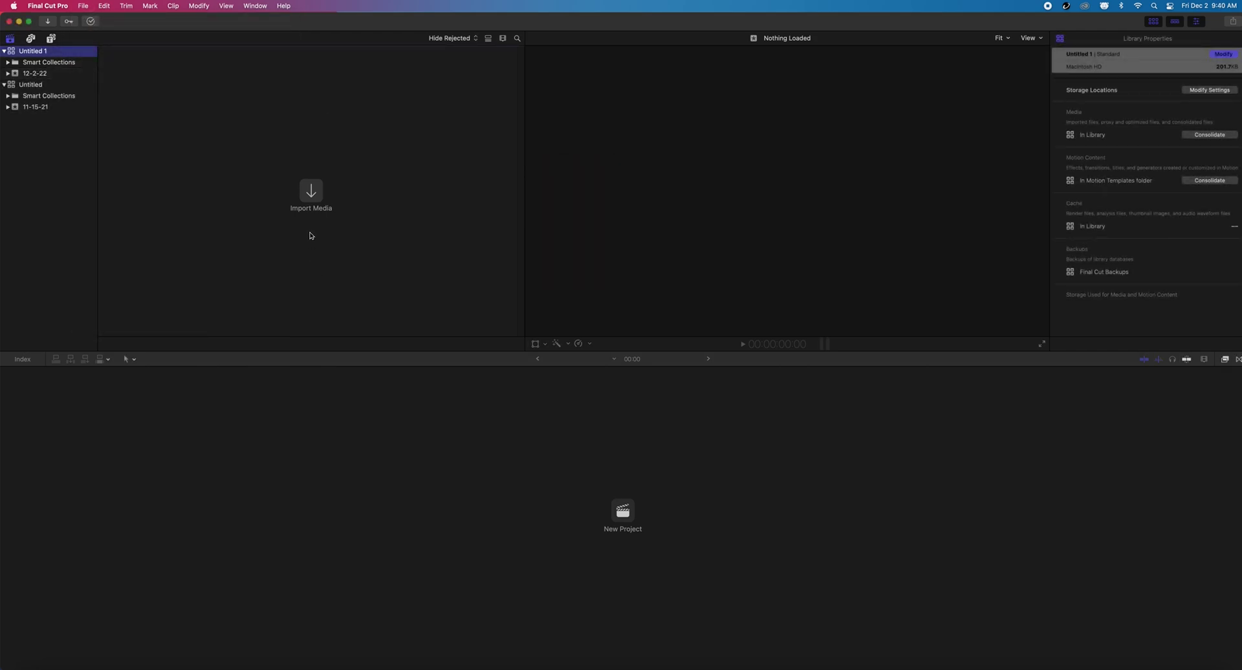
# - Import the DIY Gifts folder from G-DRIVE USB-C > CEN-LAB > Vidz > Footage
pyautogui.click(312, 192)
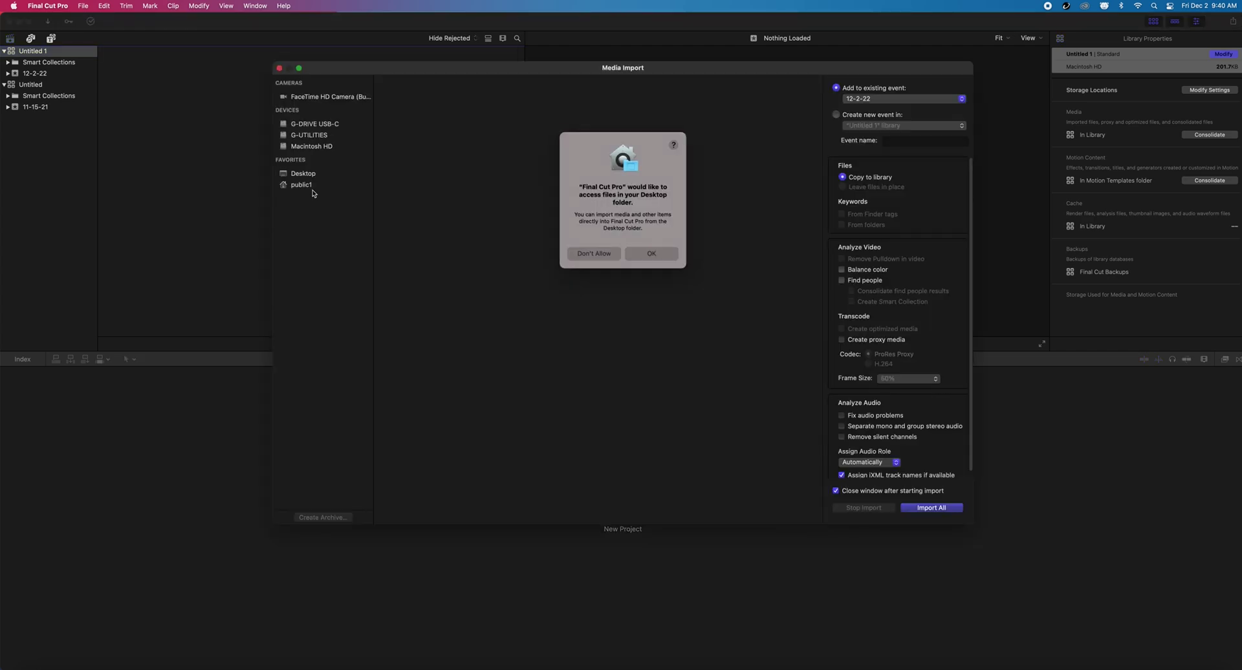
pyautogui.click(651, 254)
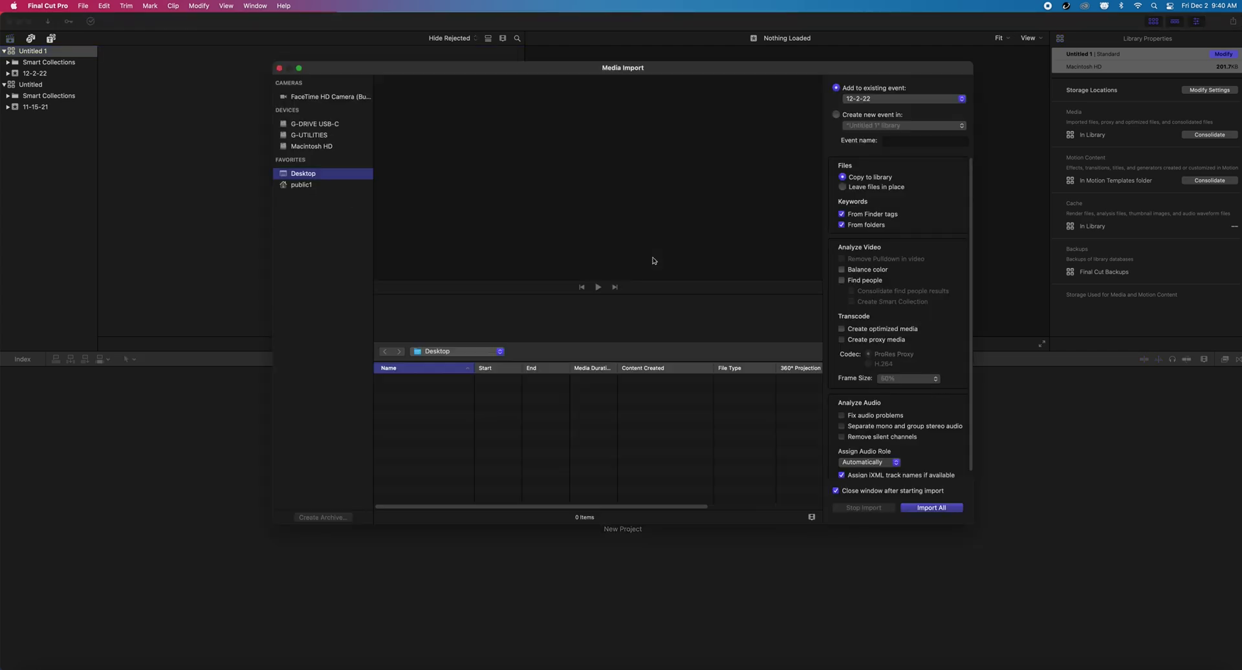
pyautogui.click(315, 124)
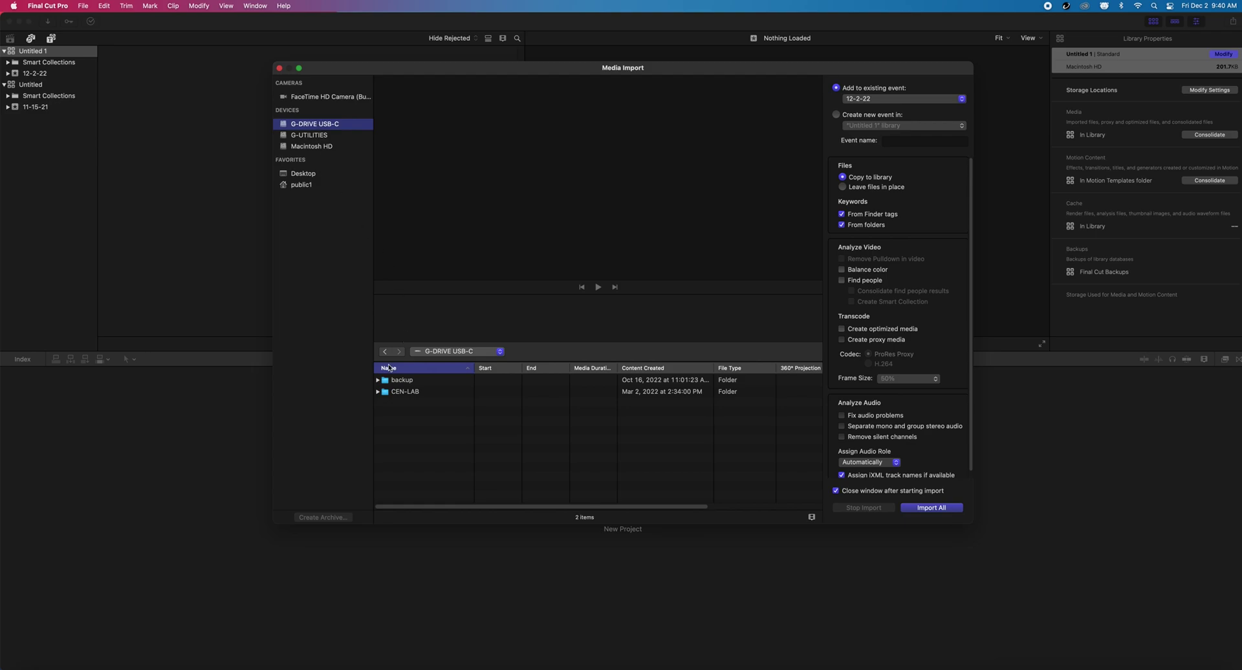
pyautogui.click(378, 392)
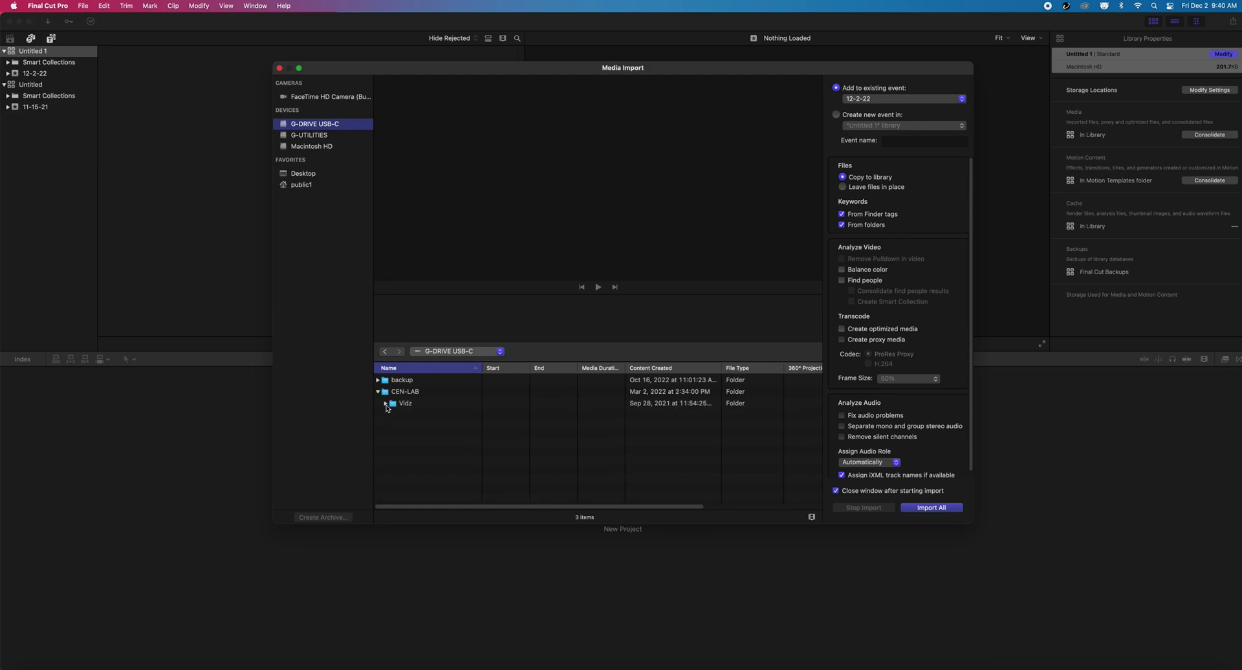
pyautogui.click(386, 403)
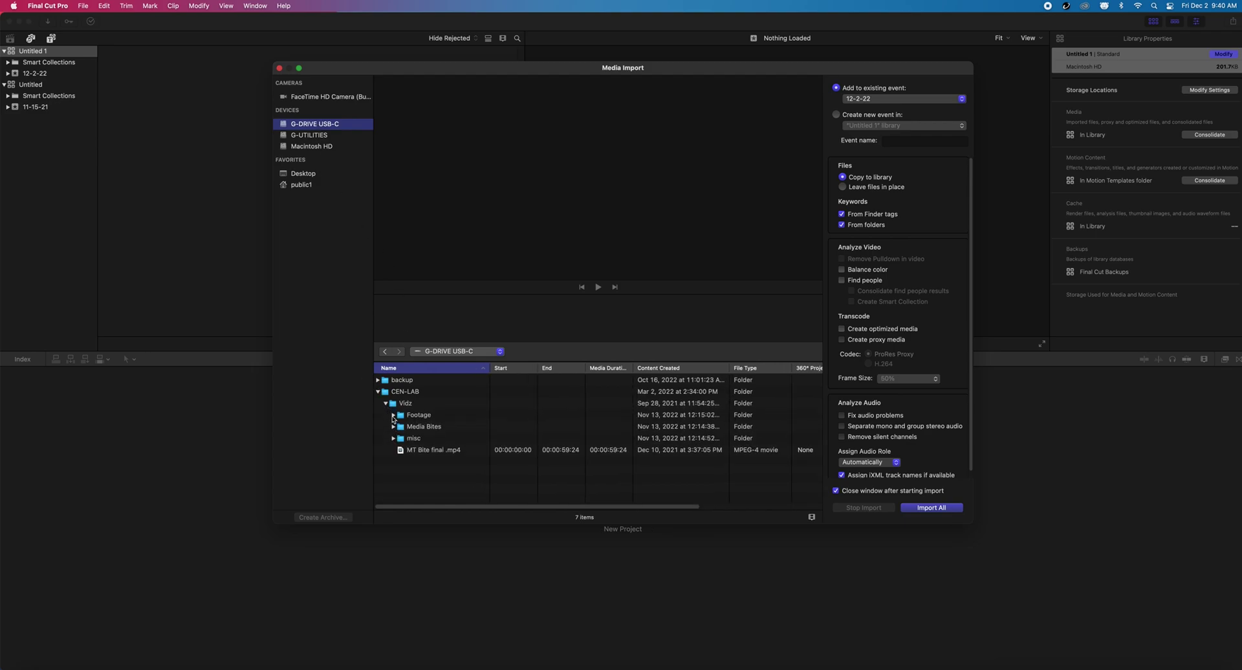
pyautogui.click(393, 415)
pyautogui.click(410, 429)
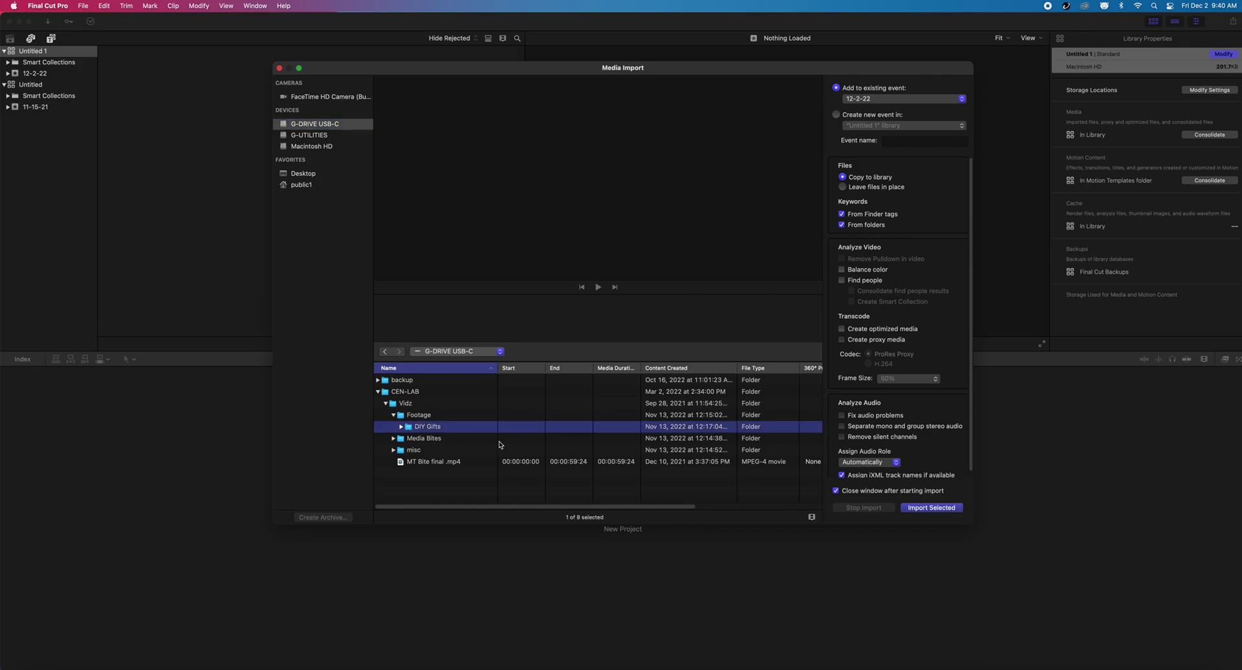
pyautogui.click(936, 510)
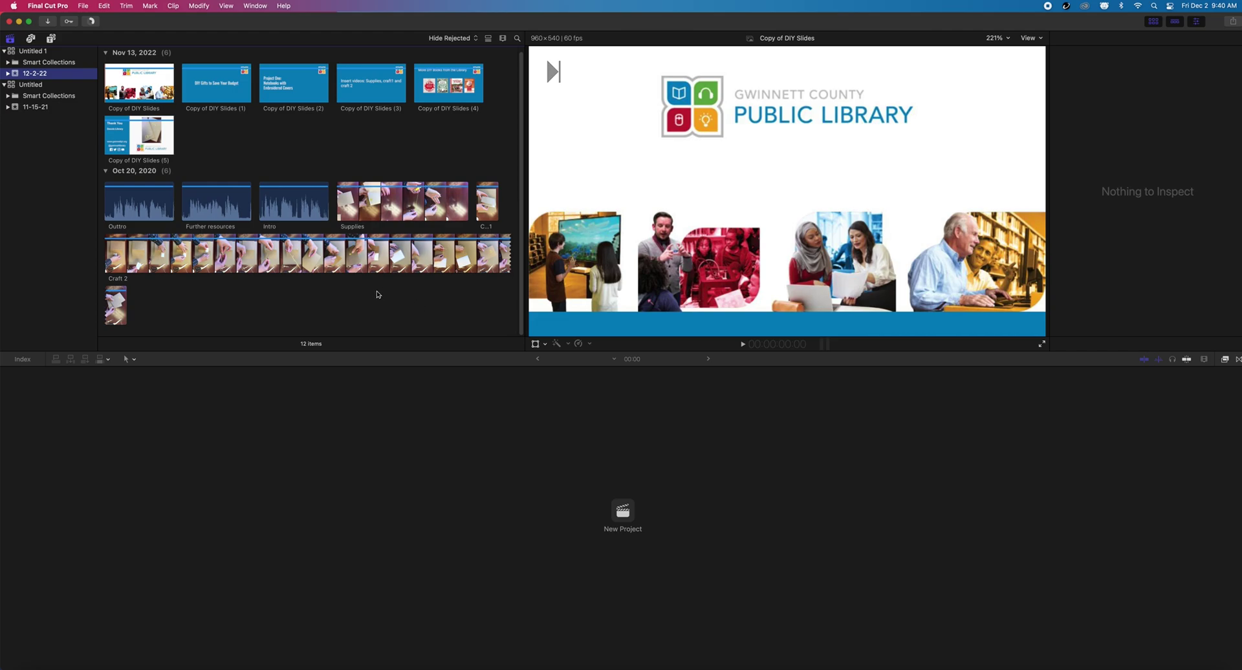
# - Drag a marked range of the Copy of DIY Slides clip into the empty timeline to start a project
pyautogui.click(137, 85)
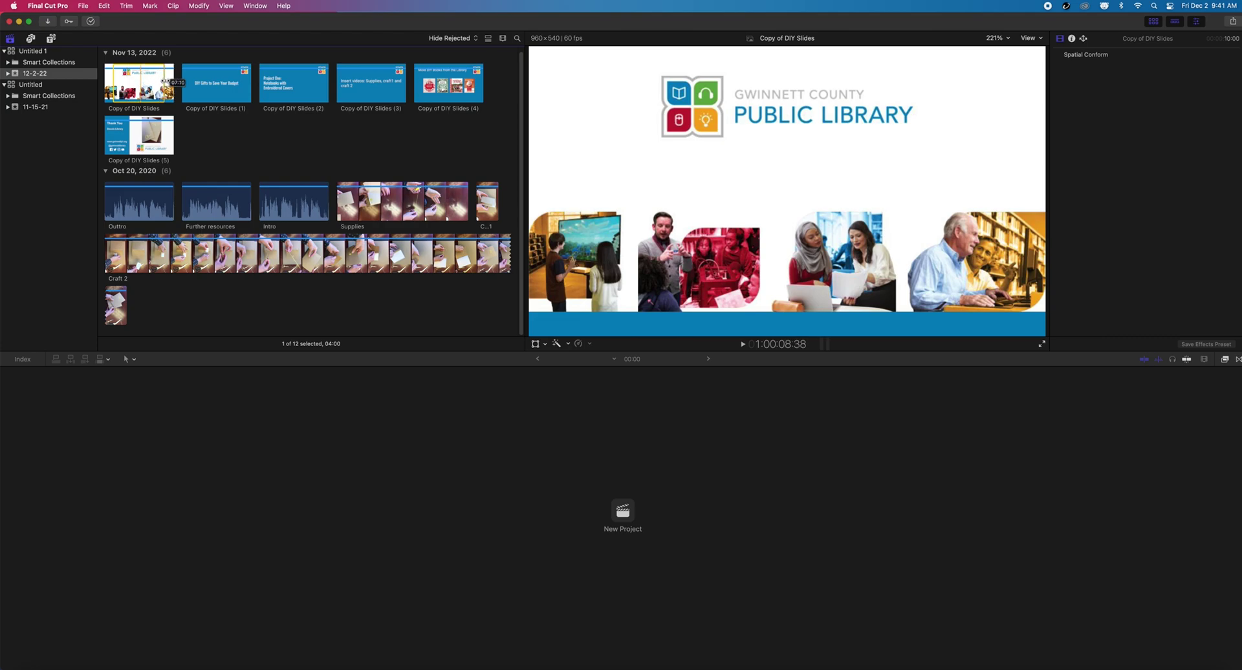
pyautogui.moveTo(164, 82); pyautogui.dragTo(101, 83)
pyautogui.moveTo(130, 82); pyautogui.dragTo(624, 512)
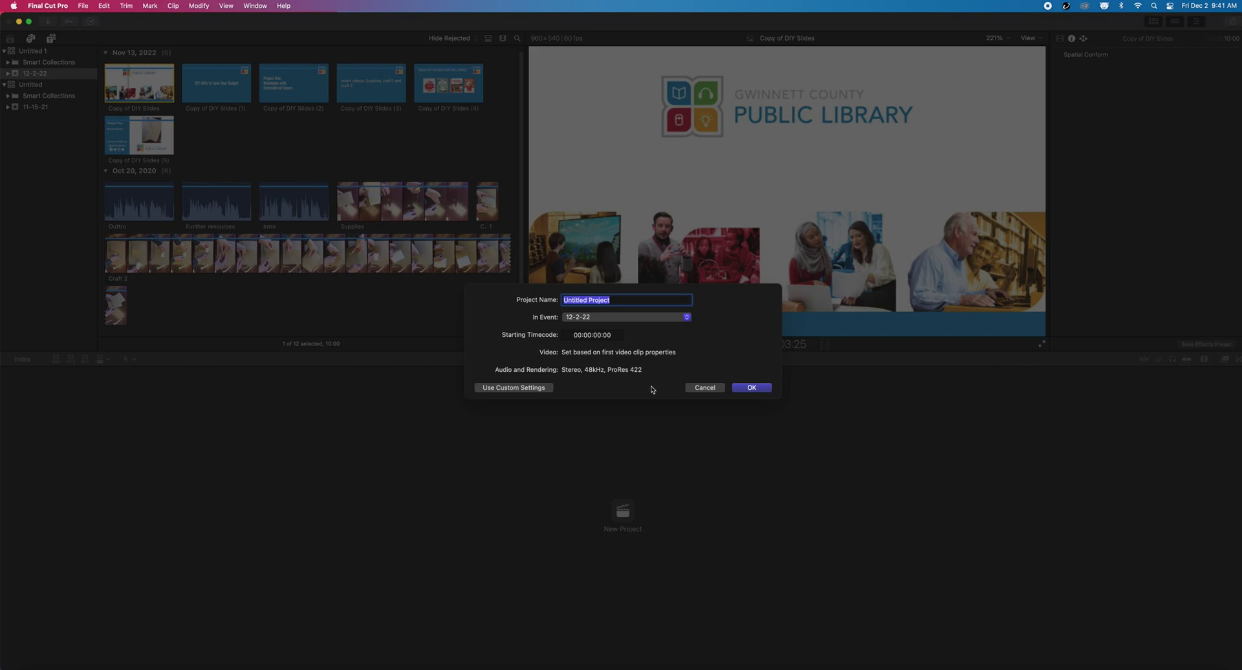
# - Name the new project 'My Video' and create it
pyautogui.write('My Video')
pyautogui.press('Return')
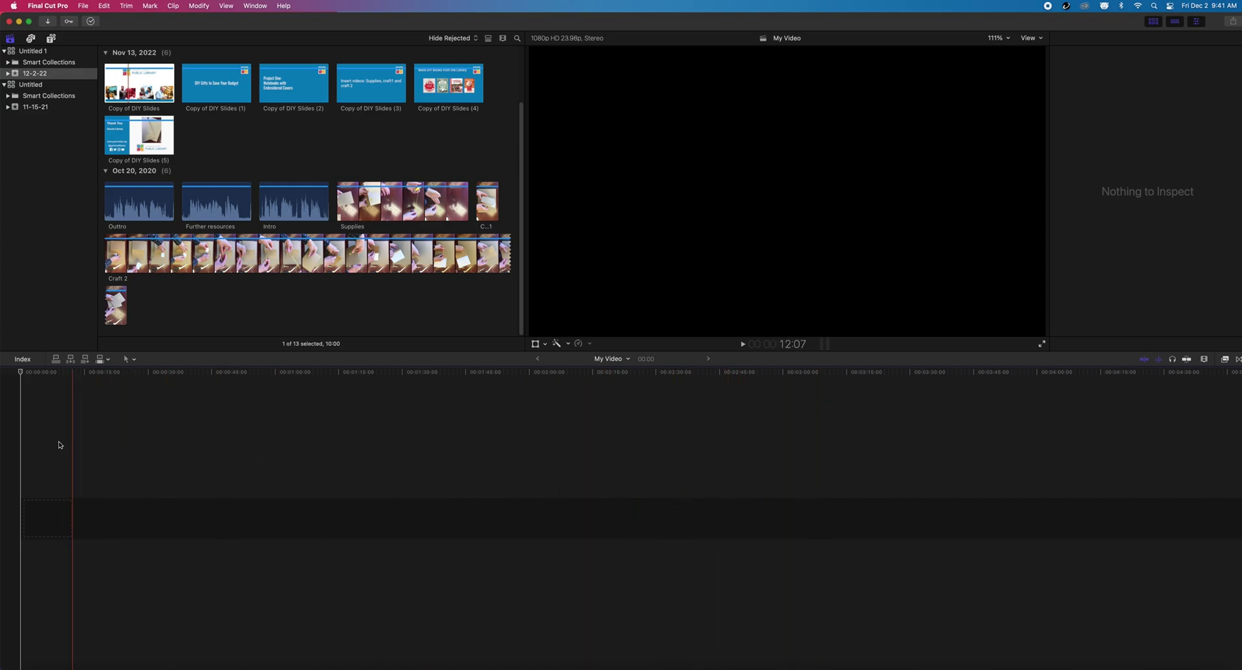
# - Append the Copy of DIY Slides clip to the timeline and turn on snapping
pyautogui.click(131, 96)
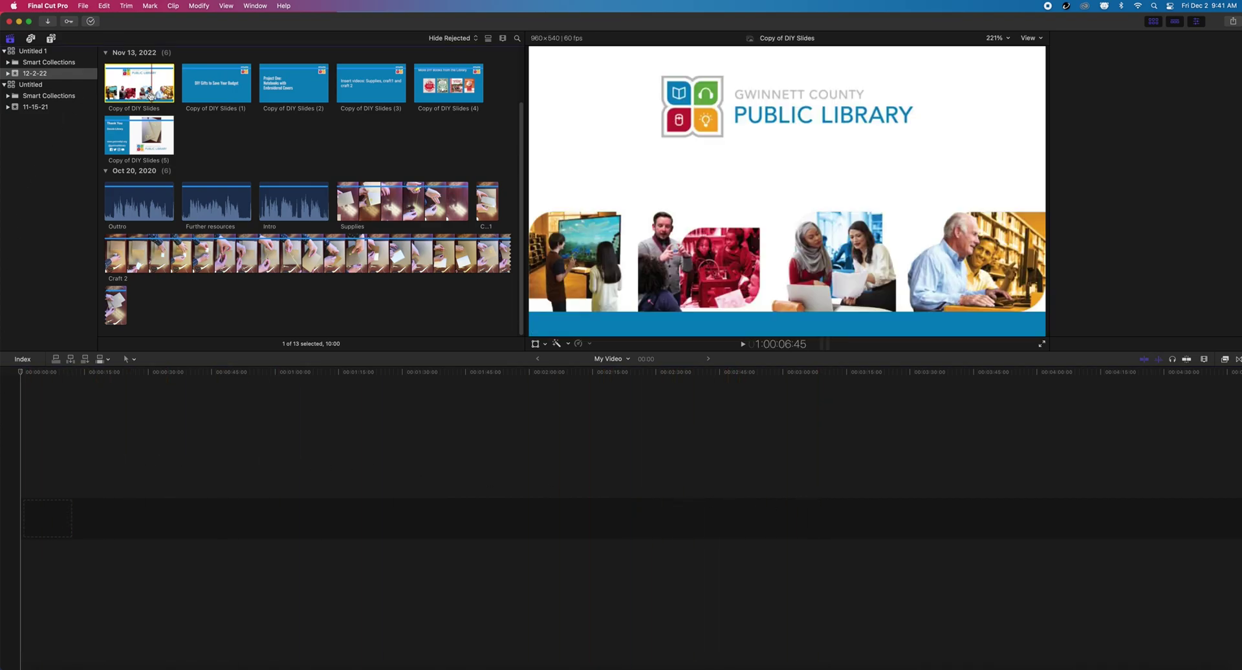
pyautogui.press('e')
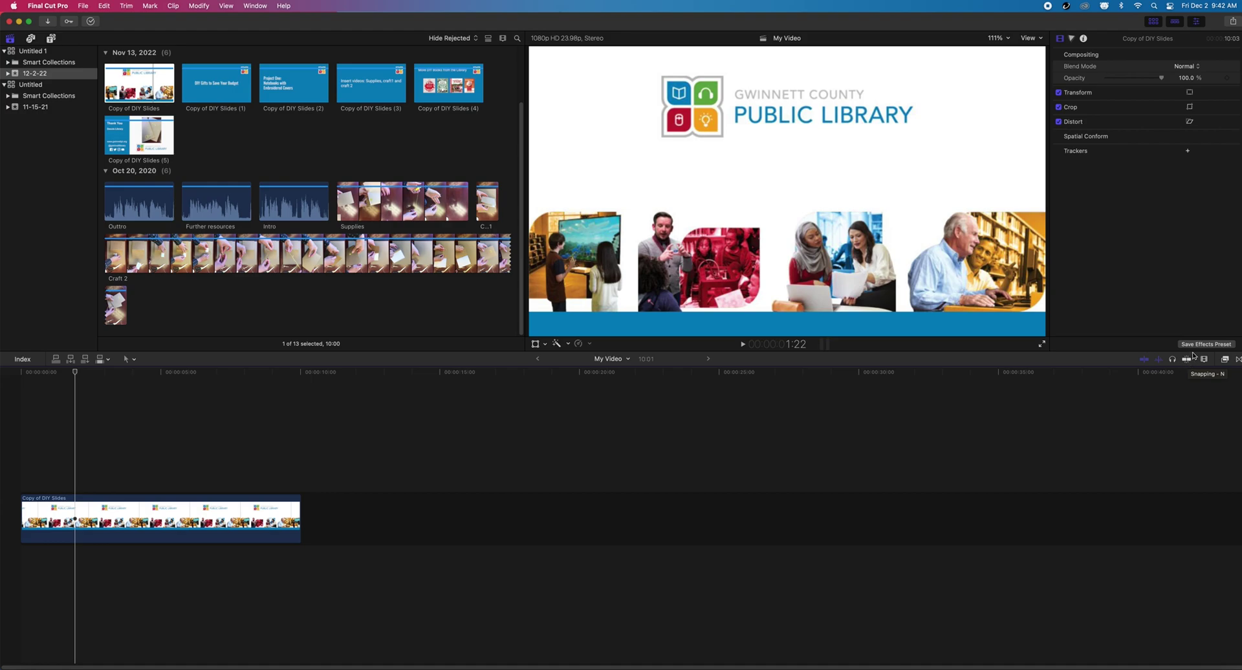
pyautogui.click(1187, 363)
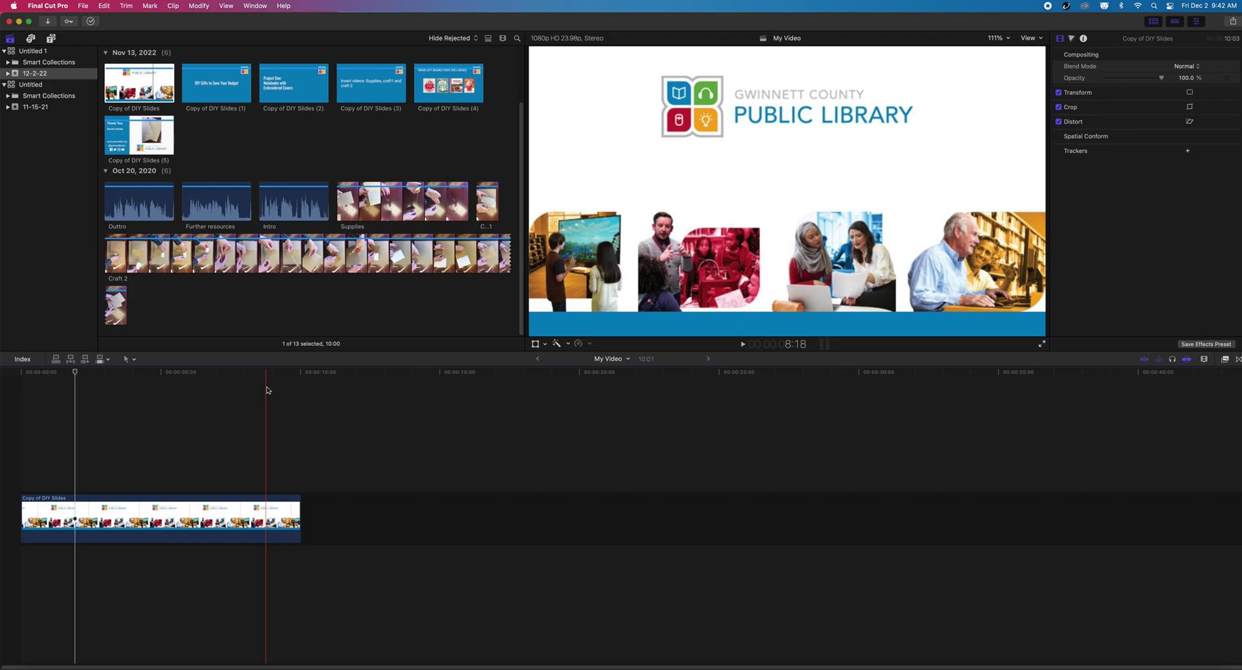
# - Preview the Supplies clip and drag it into the timeline after the slides
pyautogui.click(380, 205)
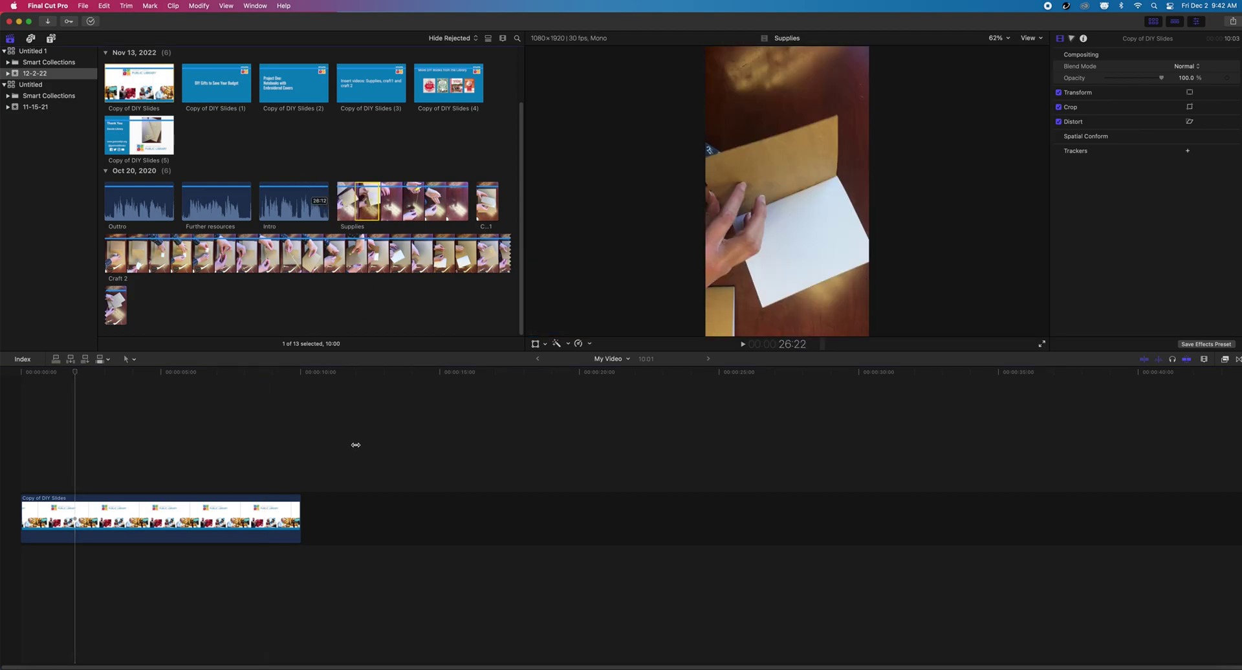
pyautogui.click(378, 203)
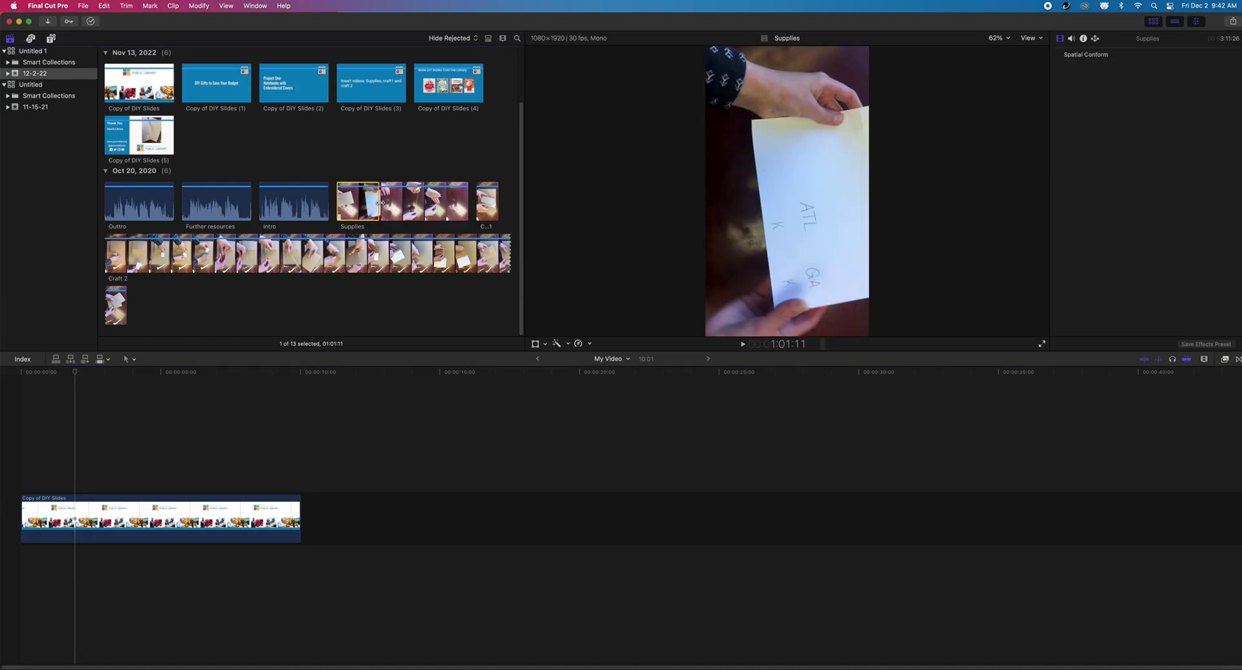
pyautogui.press('XF86AudioRaiseVolume')
pyautogui.moveTo(381, 202); pyautogui.dragTo(458, 203)
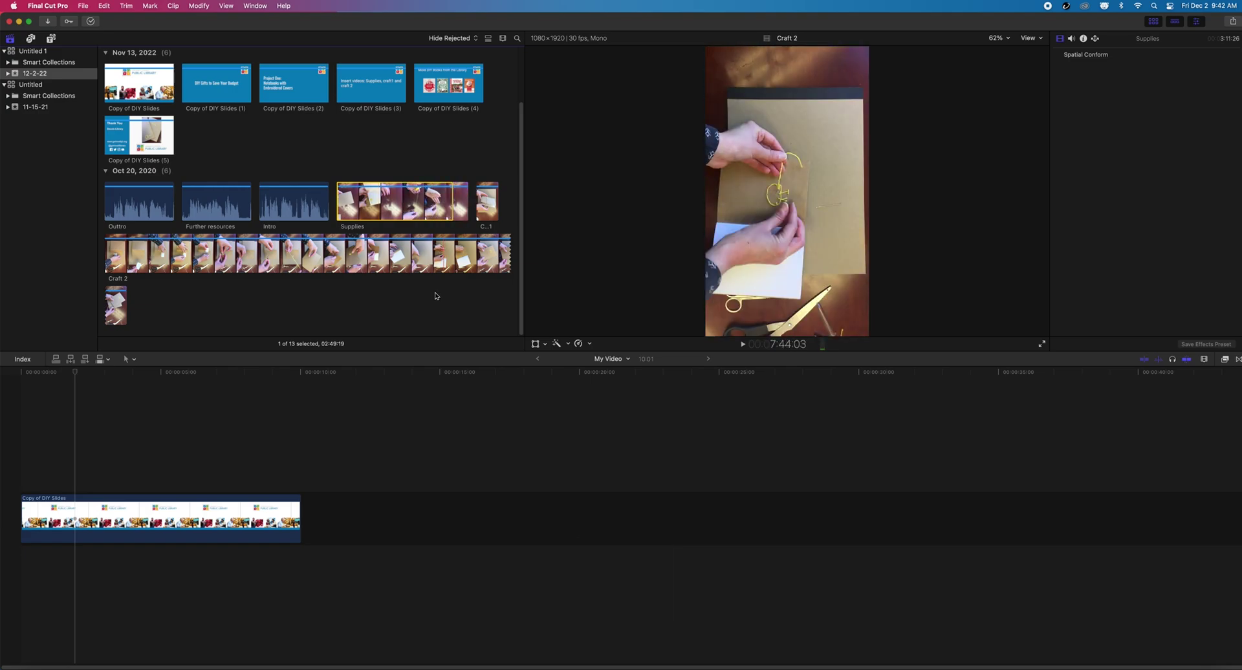
pyautogui.click(430, 319)
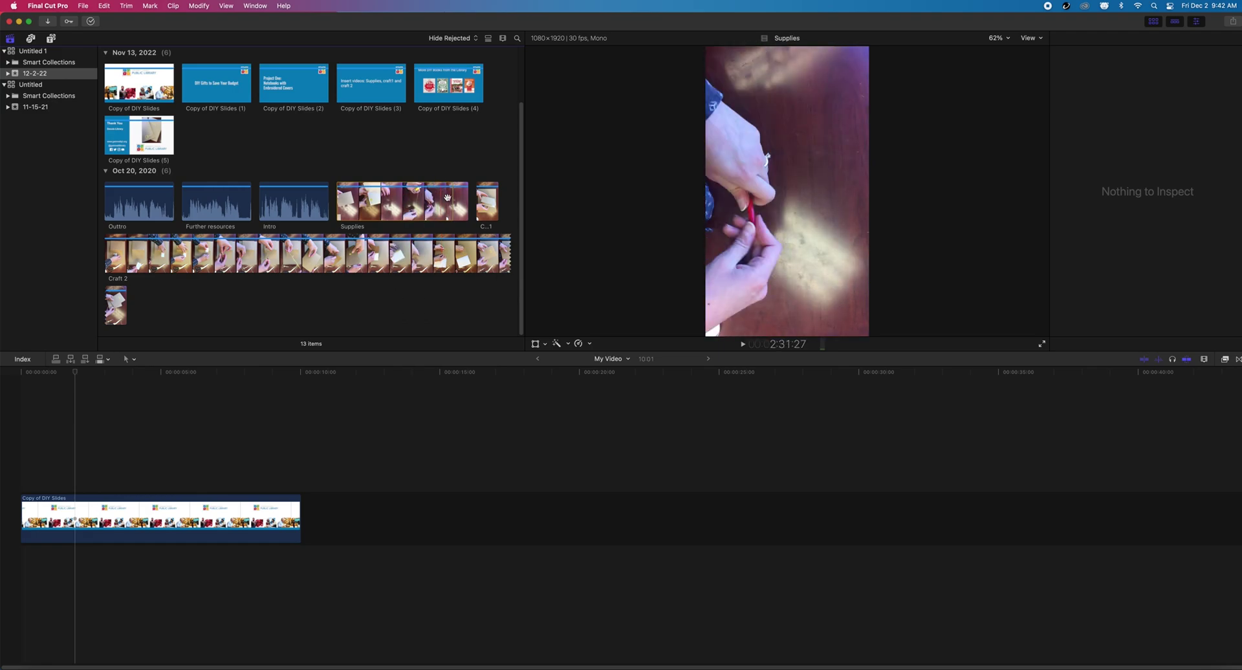
pyautogui.moveTo(454, 201); pyautogui.dragTo(372, 523)
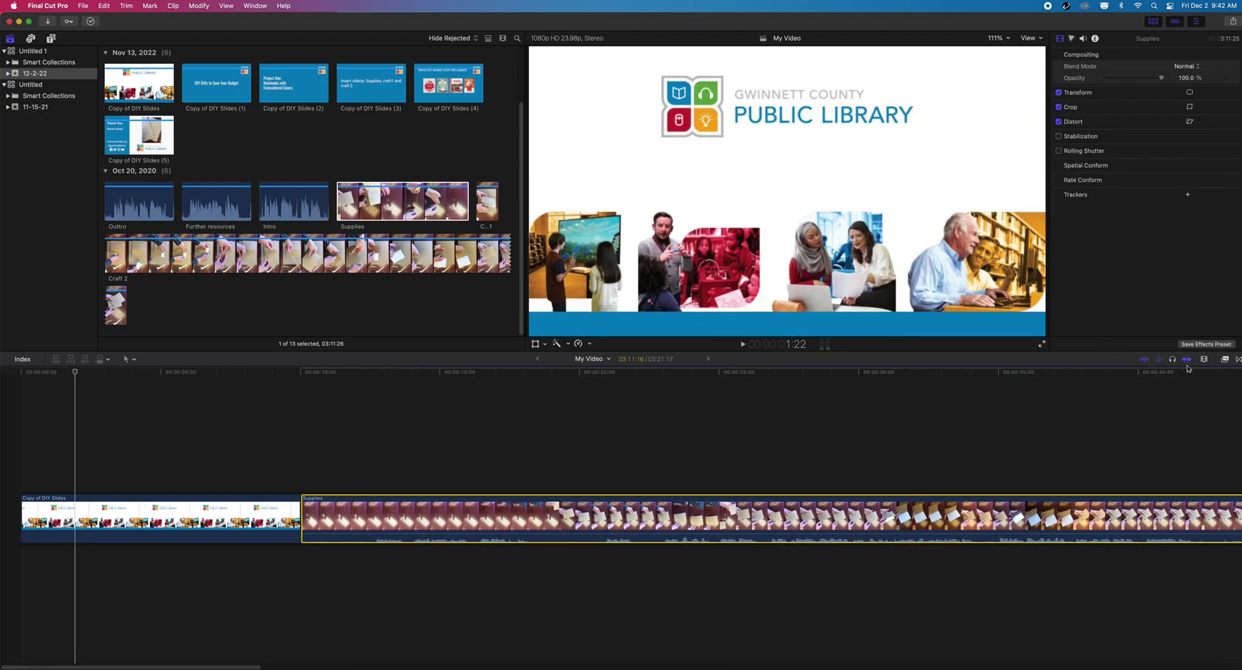
# - Zoom the timeline out with the Clip Appearance slider so both clips are visible
pyautogui.click(1205, 360)
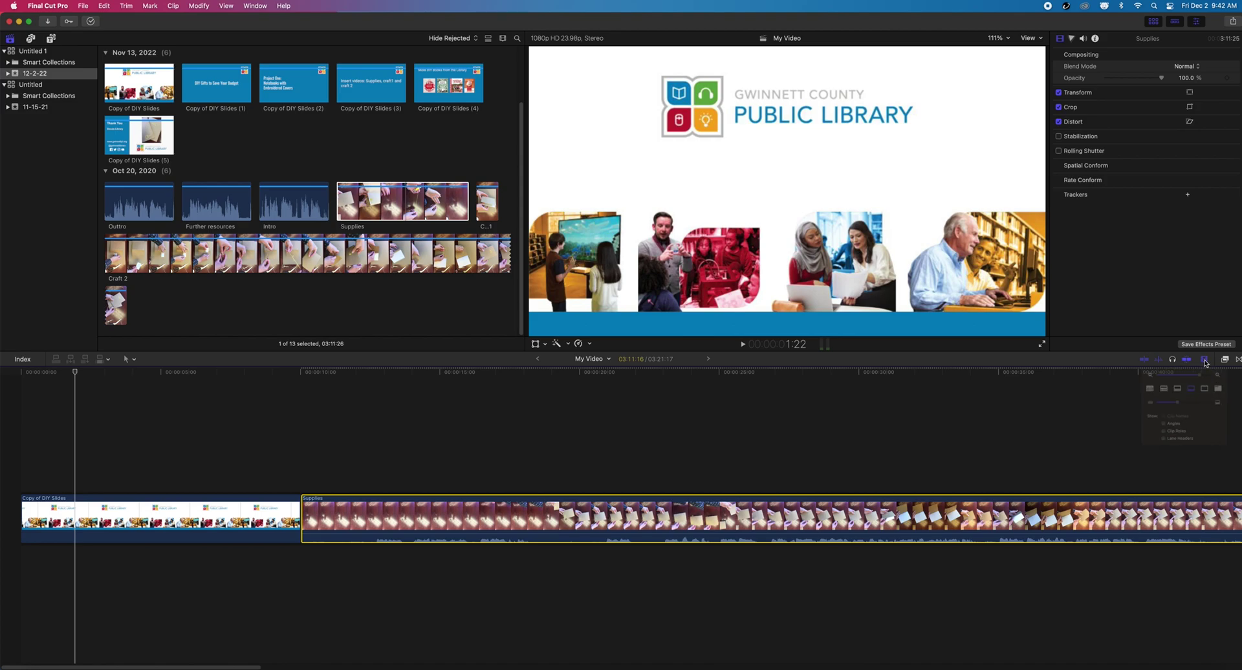
pyautogui.moveTo(1196, 384); pyautogui.dragTo(1152, 386)
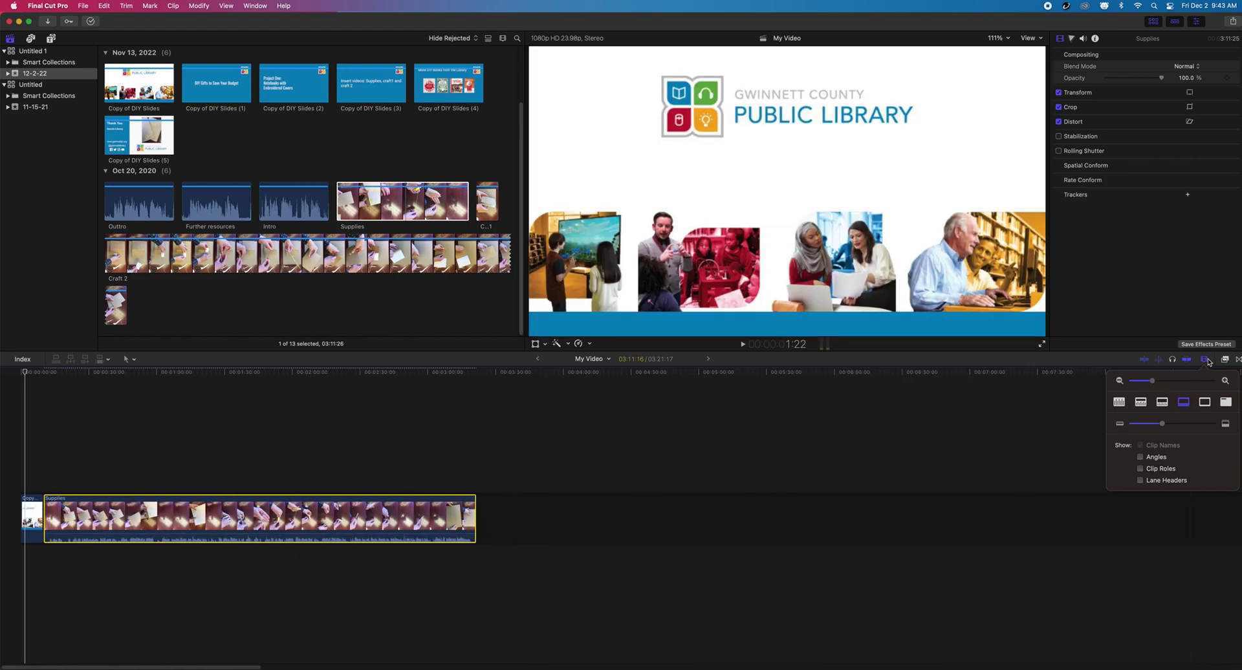
# - Rotate the Supplies clip 90° and scale it to 174% so it fills the frame
pyautogui.click(106, 442)
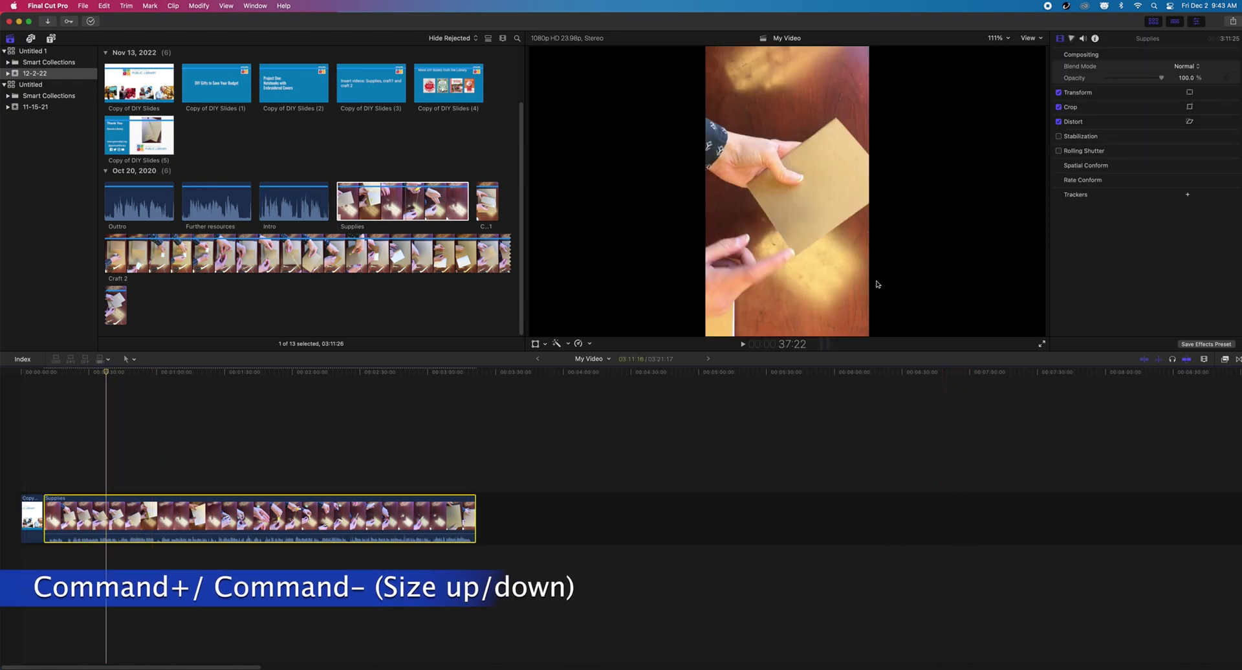
pyautogui.click(1221, 93)
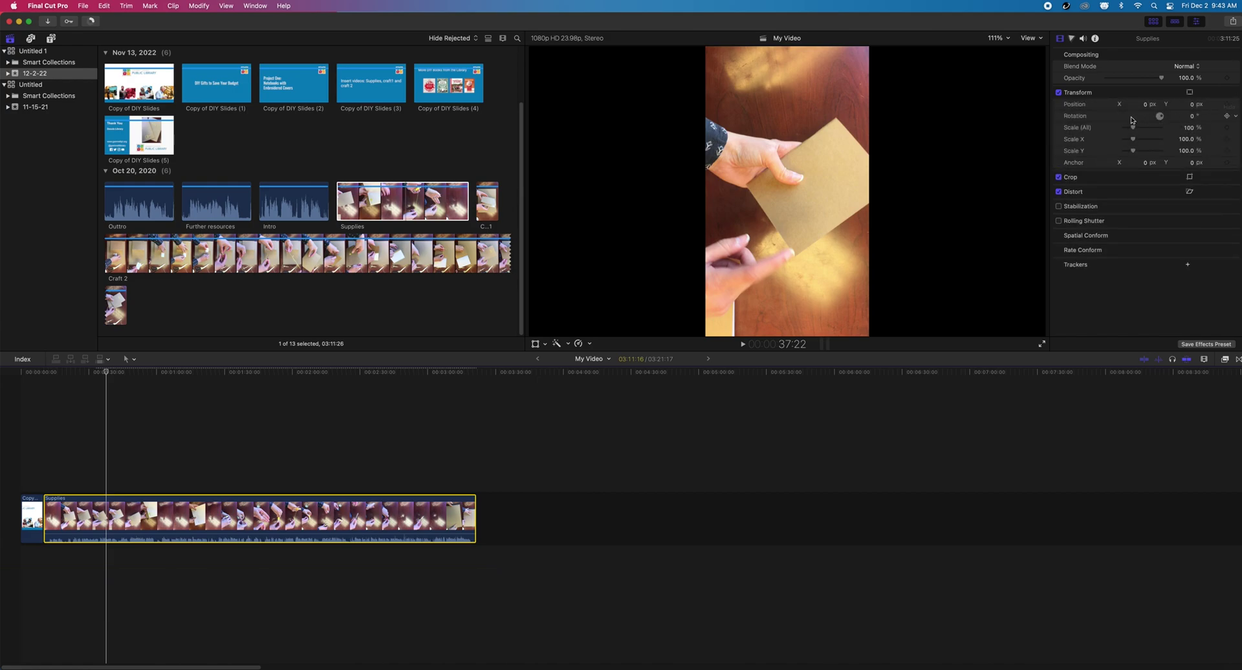
pyautogui.click(1192, 118)
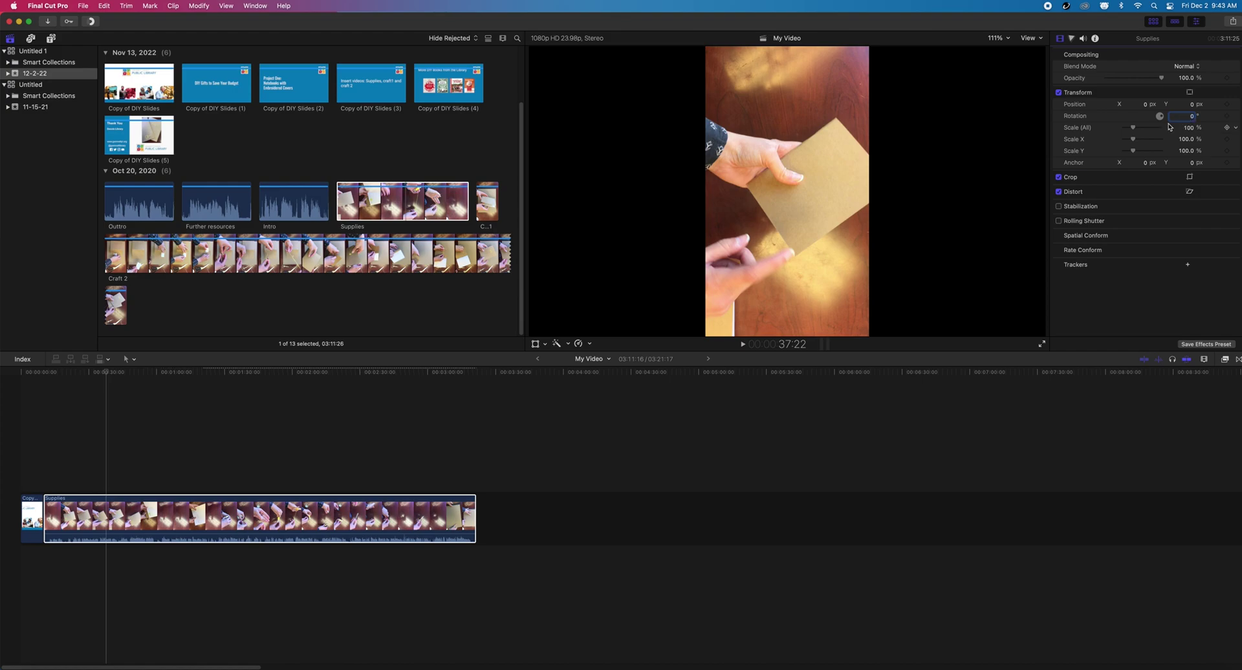
pyautogui.moveTo(1159, 116); pyautogui.dragTo(1197, 122)
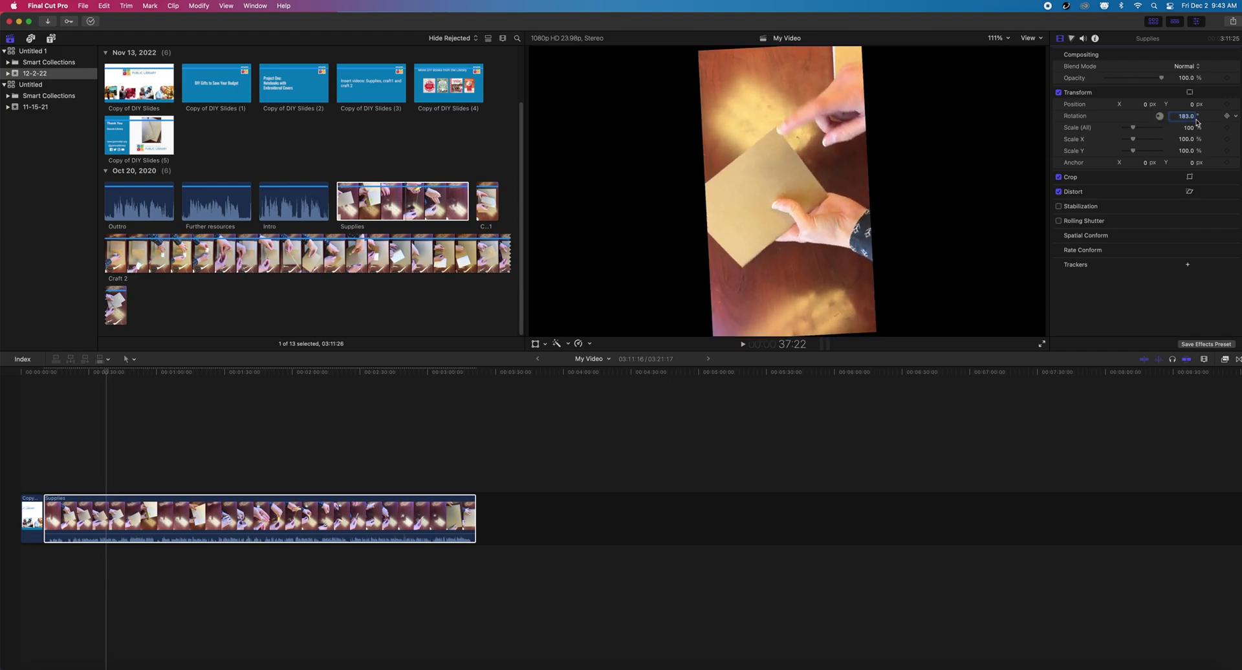
pyautogui.write('90')
pyautogui.press('Return')
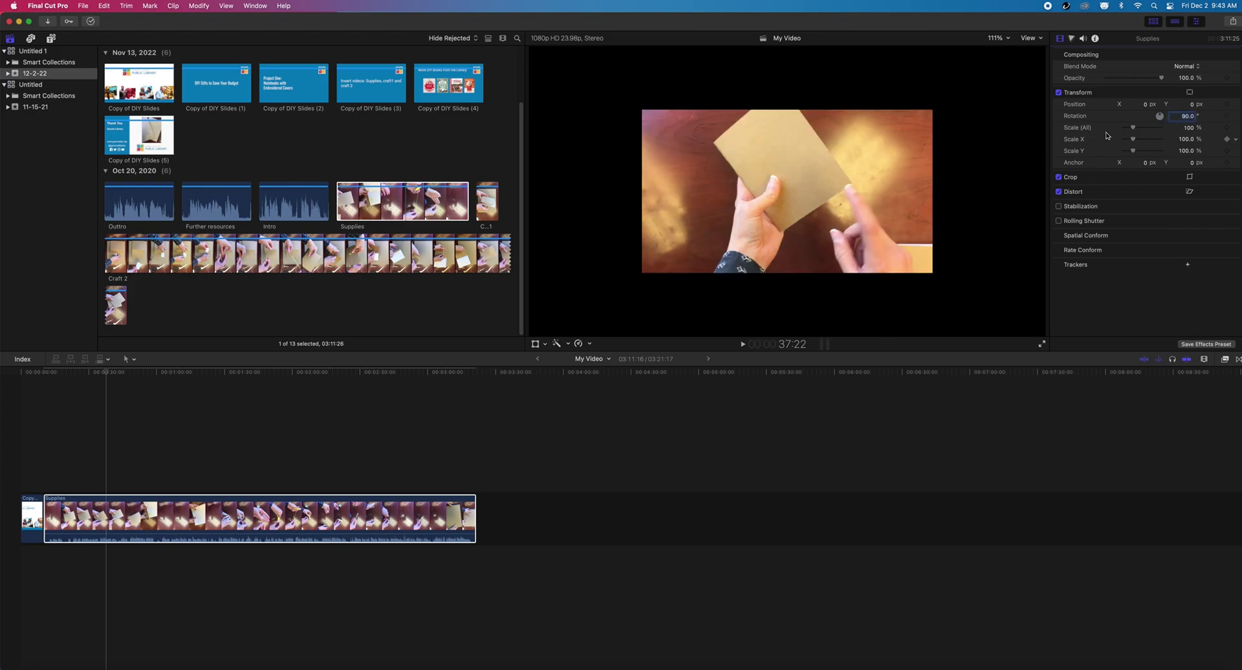
pyautogui.press('Tab')
pyautogui.moveTo(1135, 131); pyautogui.dragTo(1139, 131)
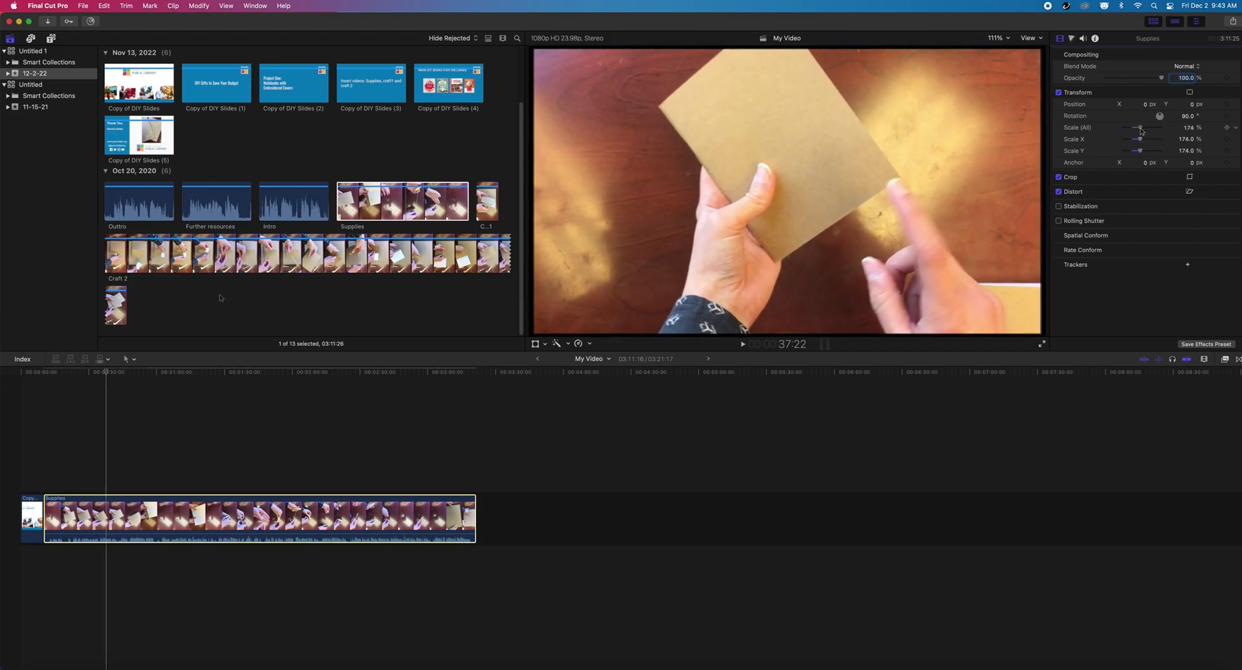
pyautogui.click(144, 91)
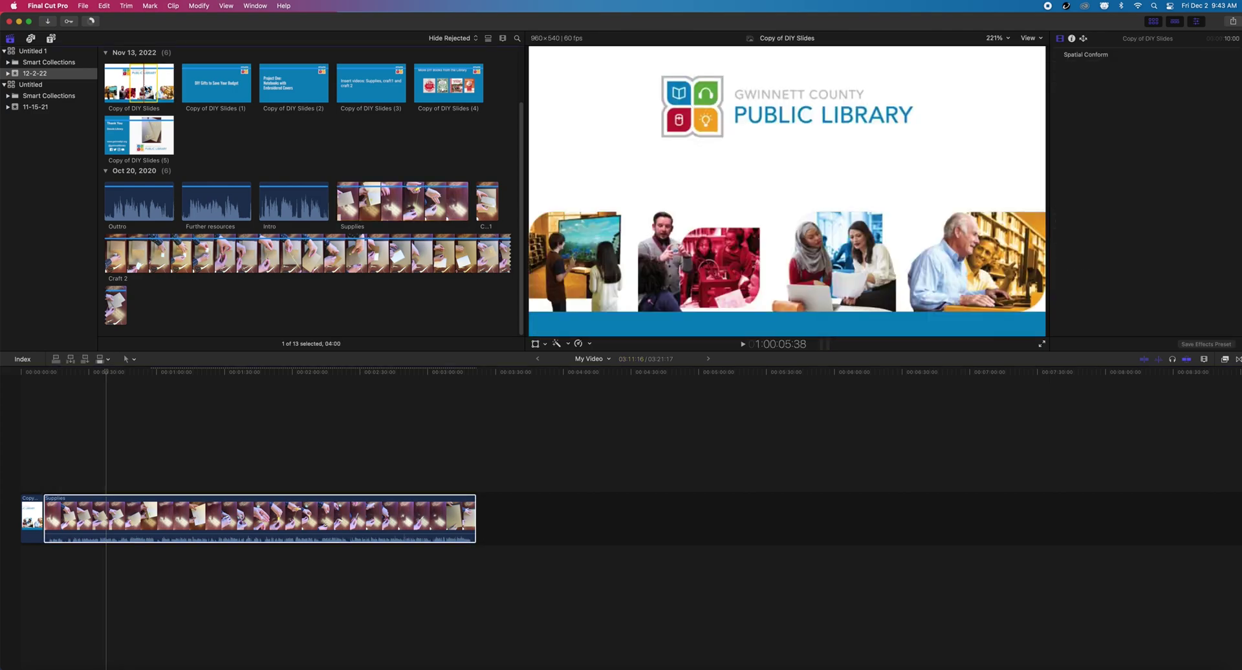
# - Connect a lengthened Copy of DIY Slides clip above the start, scale it to 27%, then delete it
pyautogui.moveTo(145, 82); pyautogui.dragTo(490, 518)
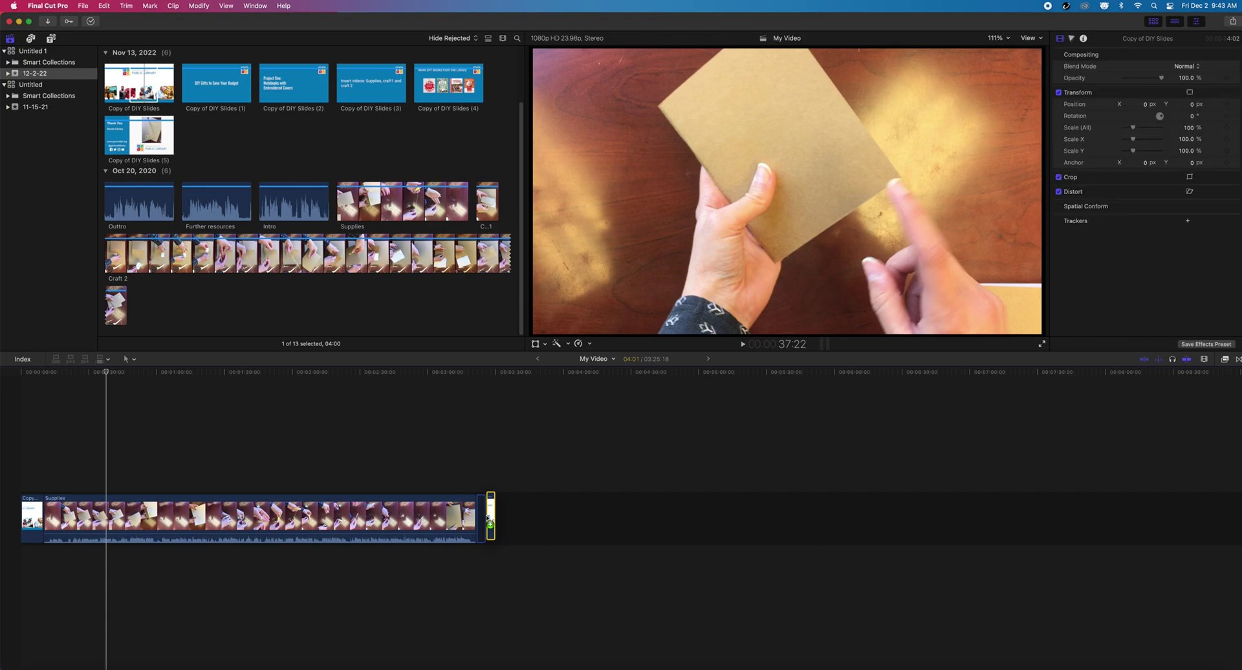
pyautogui.moveTo(490, 518); pyautogui.dragTo(47, 462)
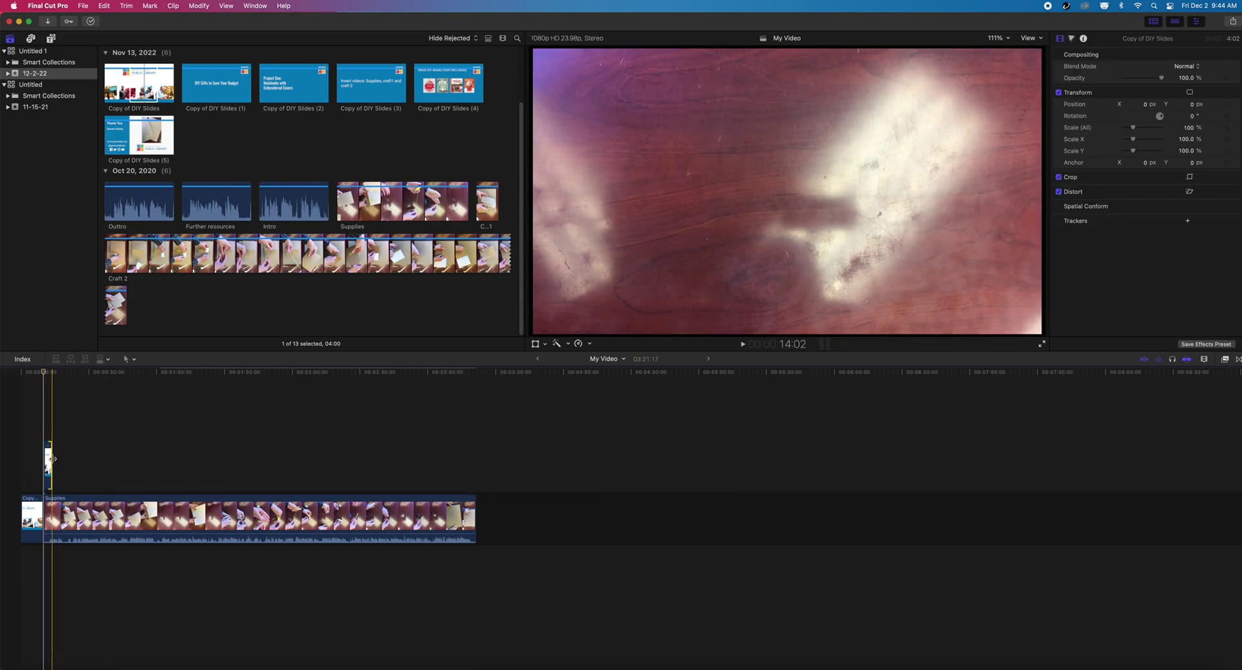
pyautogui.moveTo(49, 462); pyautogui.dragTo(149, 466)
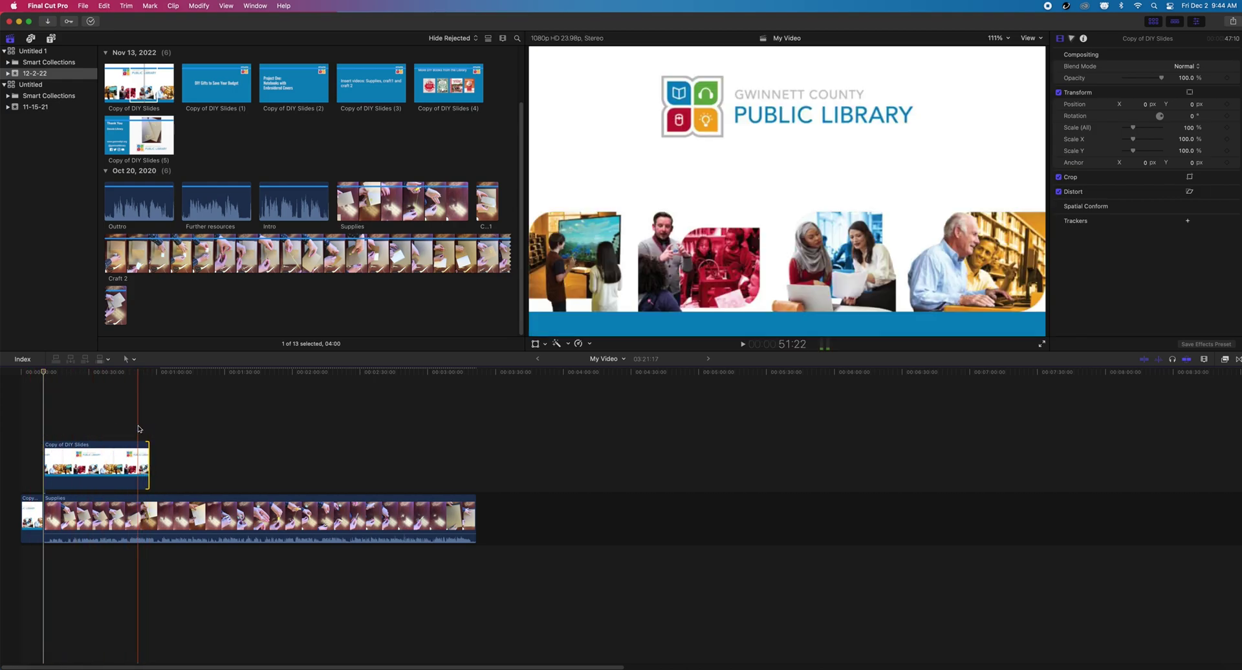
pyautogui.click(87, 469)
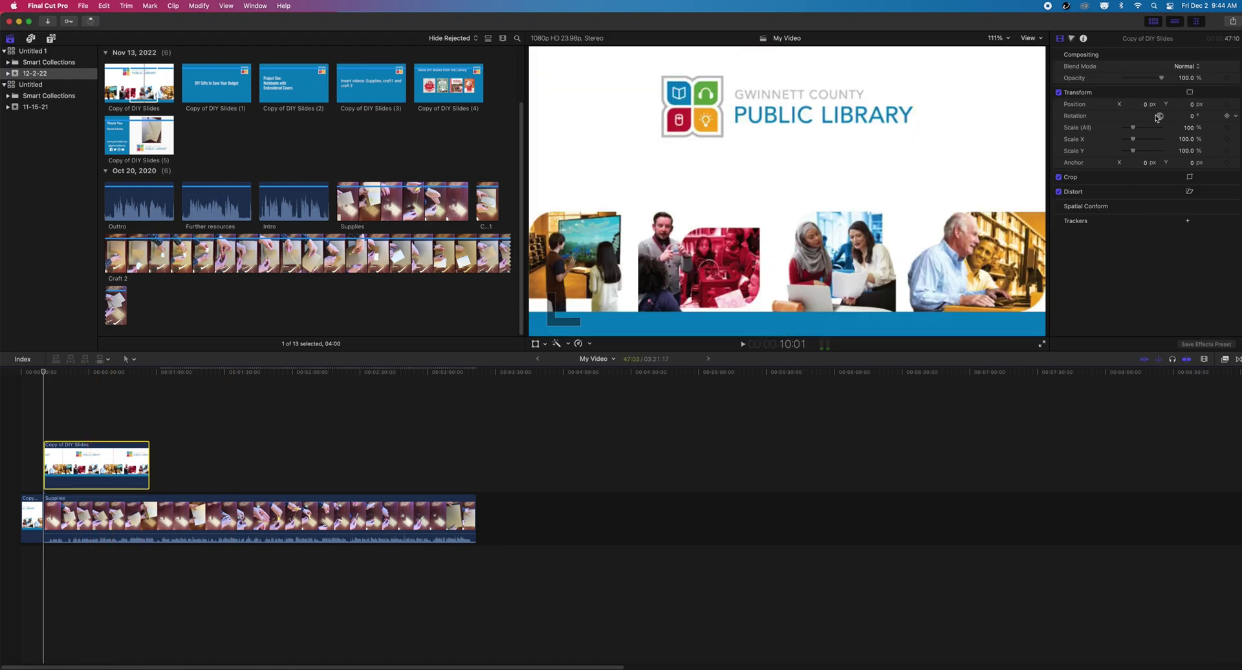
pyautogui.moveTo(1133, 127); pyautogui.dragTo(1123, 129)
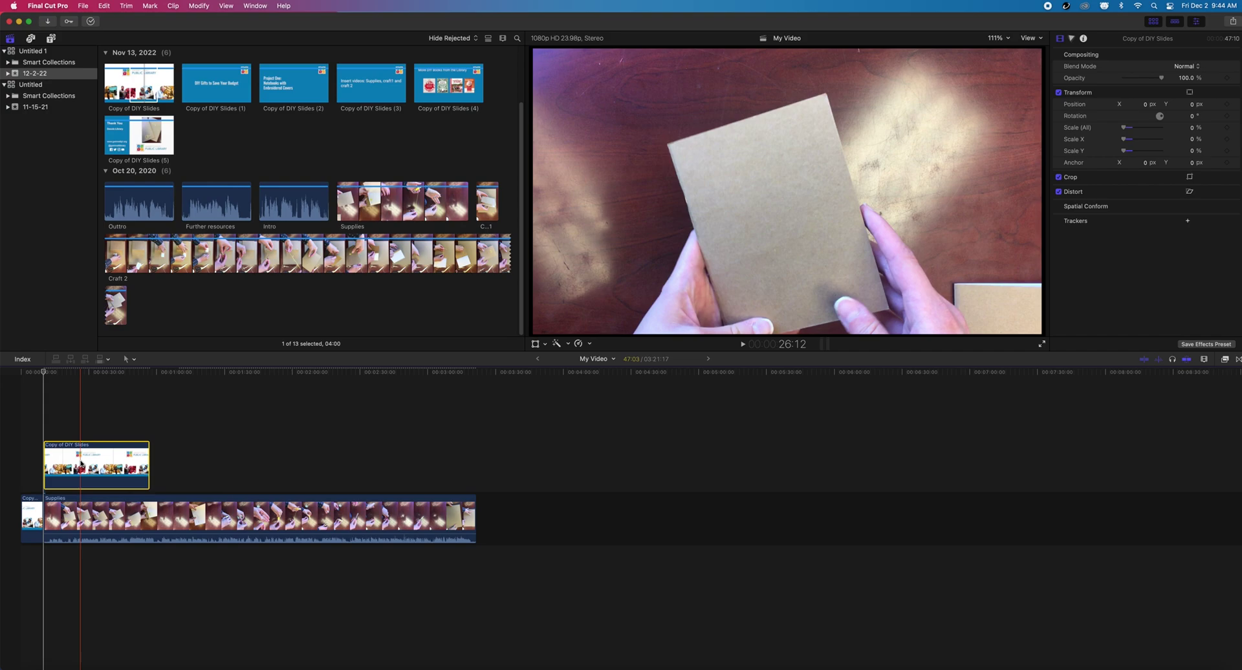
pyautogui.press('Delete')
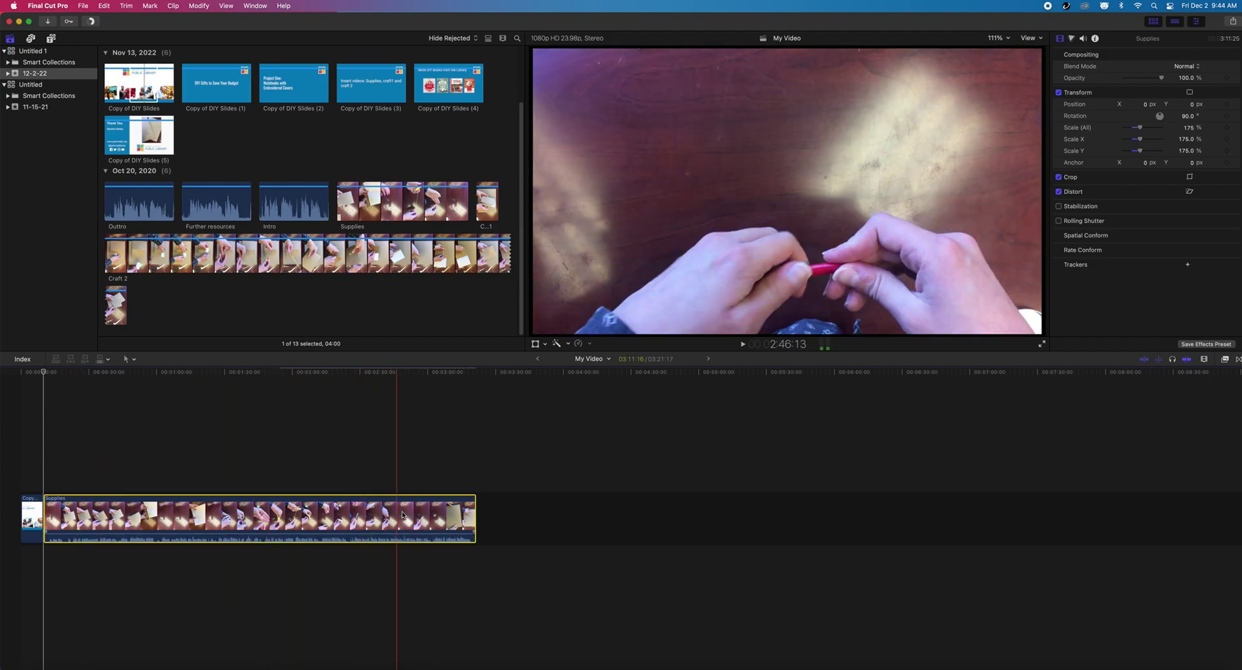
# - Split the Supplies clip near its start with the Blade tool
pyautogui.click(460, 513)
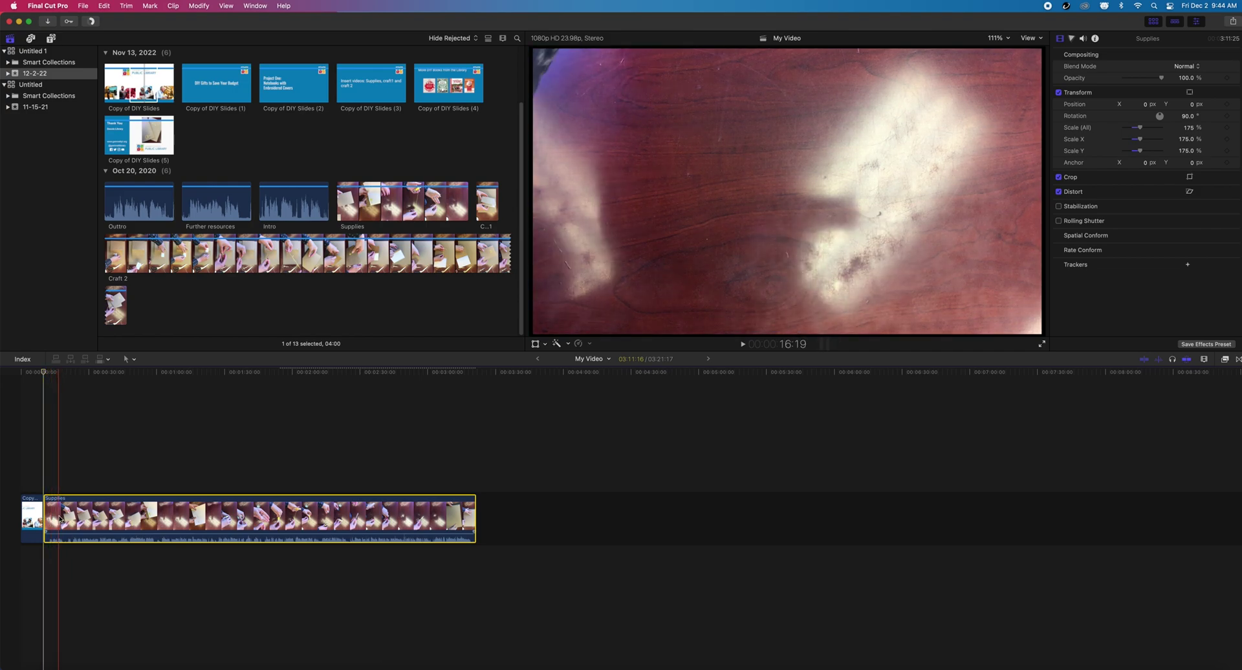
pyautogui.press('v')
pyautogui.press('v')
pyautogui.press('b')
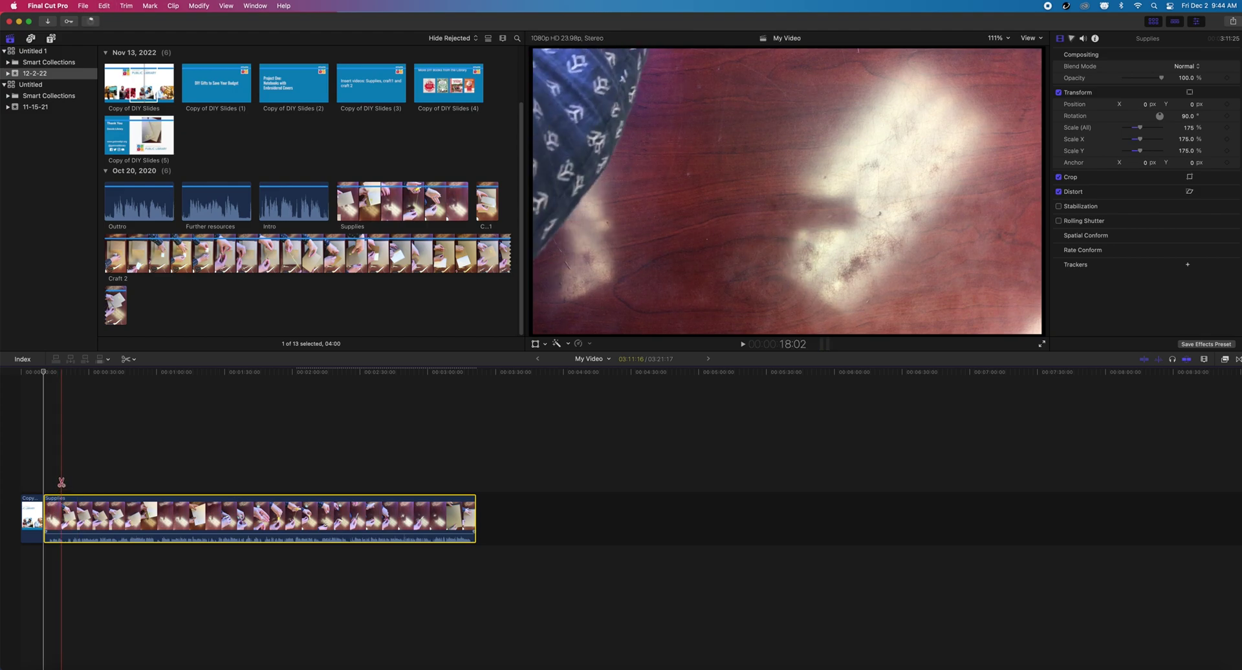
pyautogui.click(57, 516)
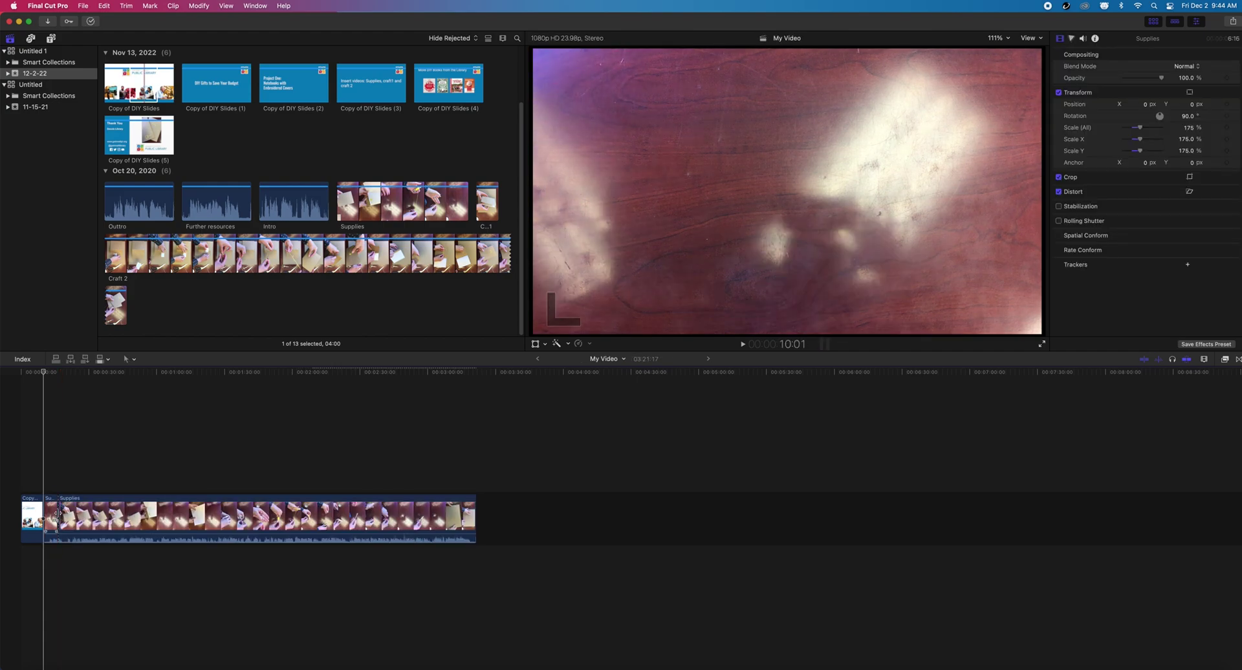
pyautogui.press('a')
# - Delete and restore the opening piece, then ripple-trim about 6 seconds off the Supplies start
pyautogui.click(53, 513)
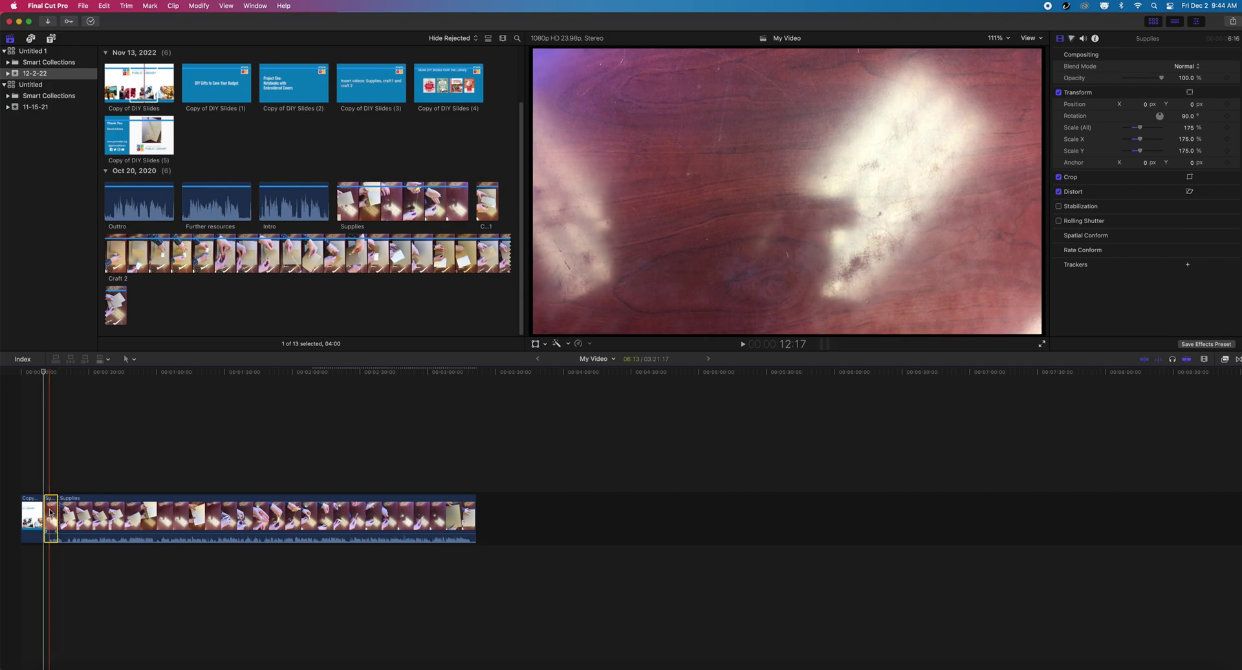
pyautogui.press('BackSpace')
pyautogui.press('super+z')
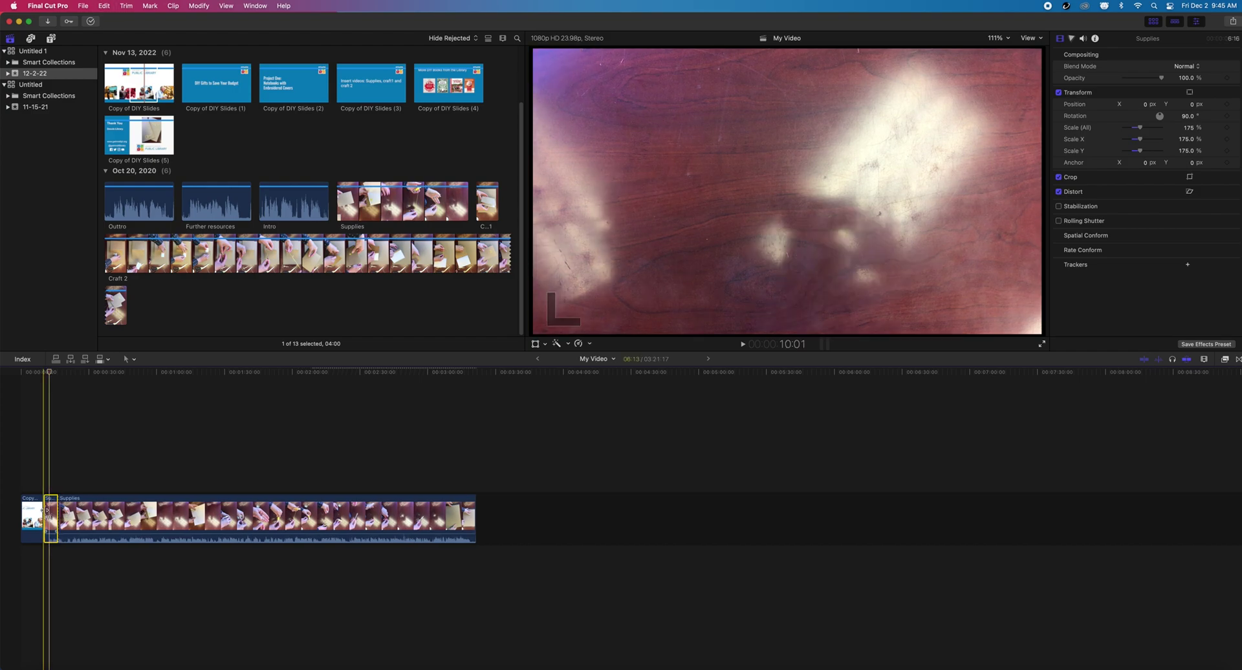
pyautogui.moveTo(47, 514); pyautogui.dragTo(56, 517)
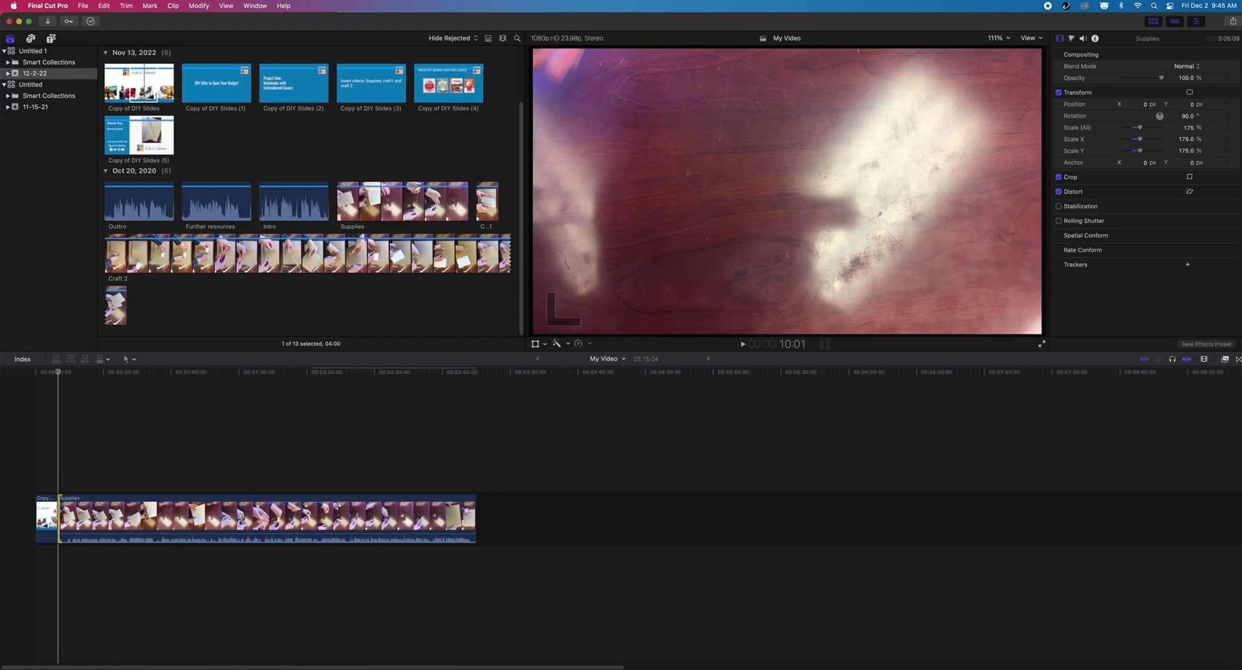
pyautogui.moveTo(56, 517)
pyautogui.mouseDown()
pyautogui.moveTo(44, 518)
pyautogui.moveTo(57, 514)
pyautogui.mouseUp()
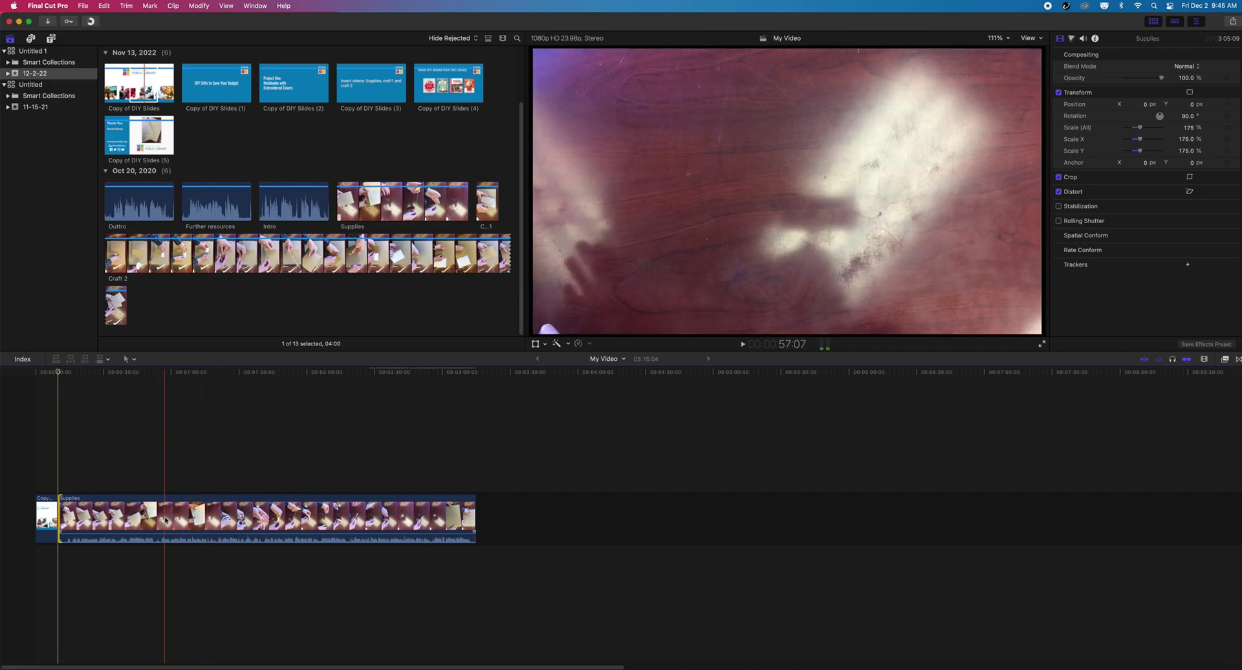
# - Detach the Supplies clip's audio into its own clip
pyautogui.click(168, 537)
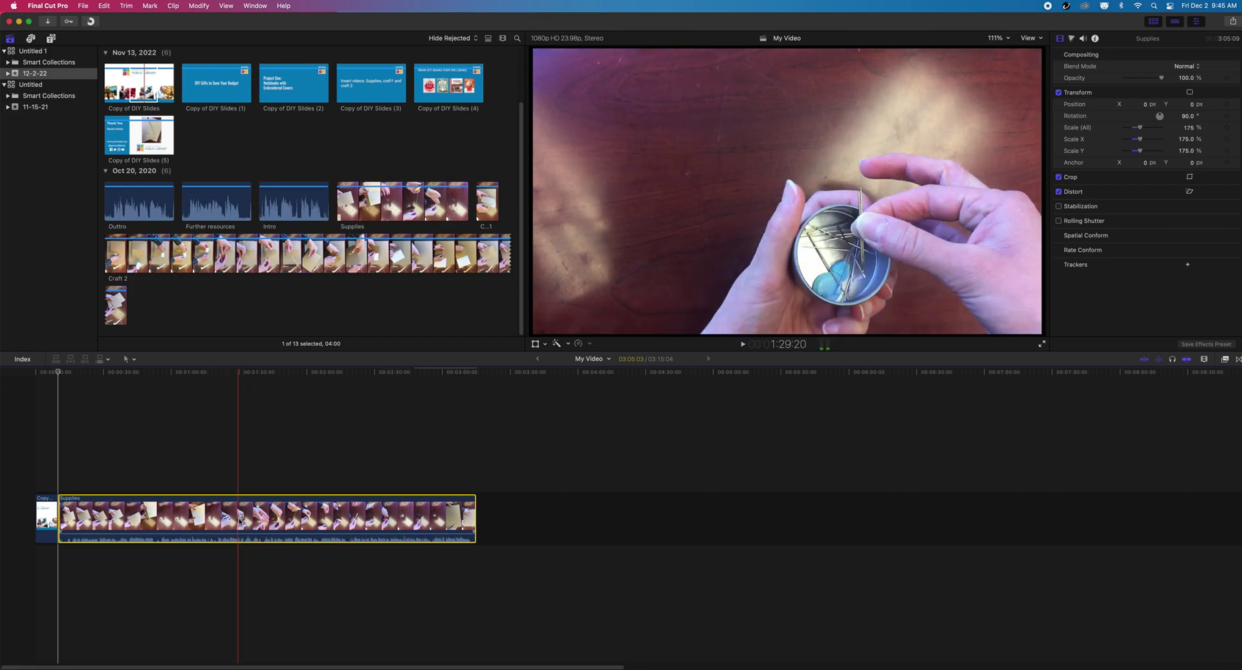
pyautogui.rightClick(239, 522)
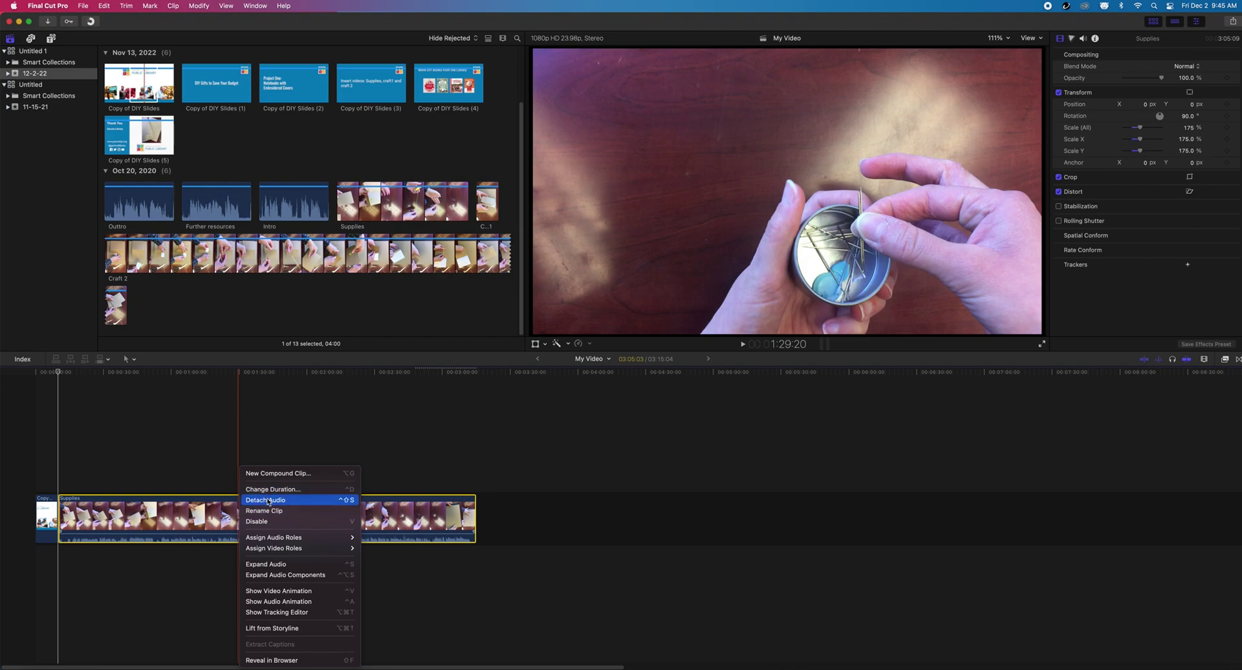
pyautogui.click(308, 500)
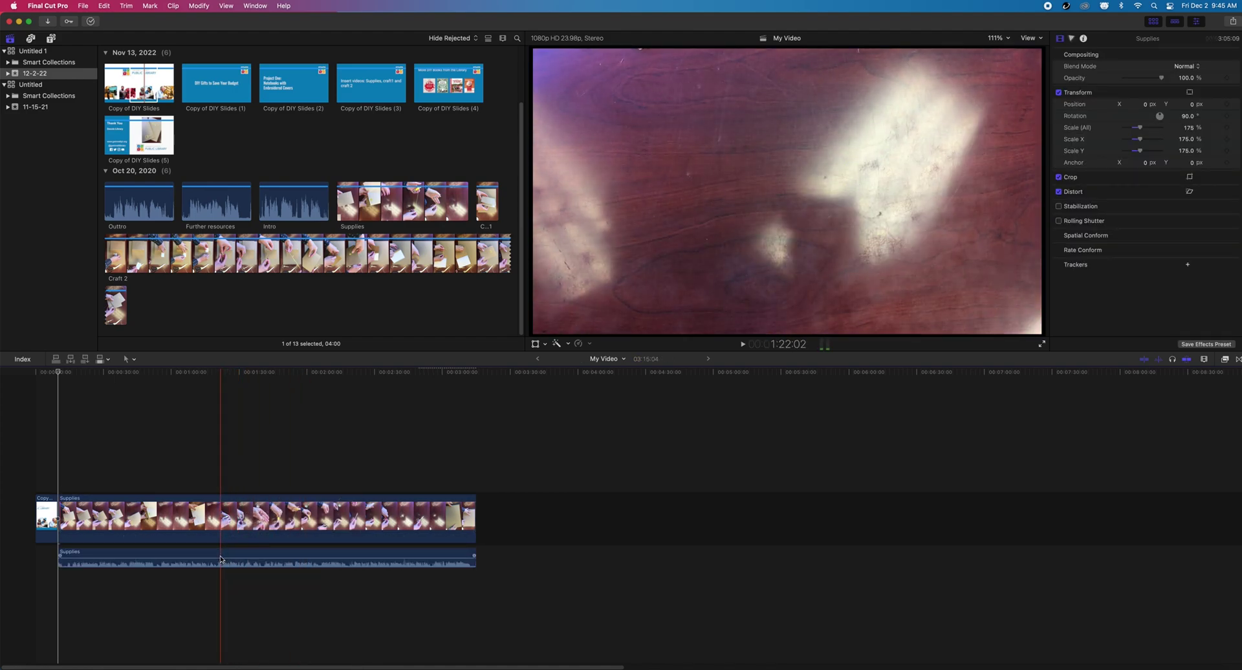
# - Make the timeline clips taller and trim the start of the detached Supplies audio
pyautogui.click(1204, 359)
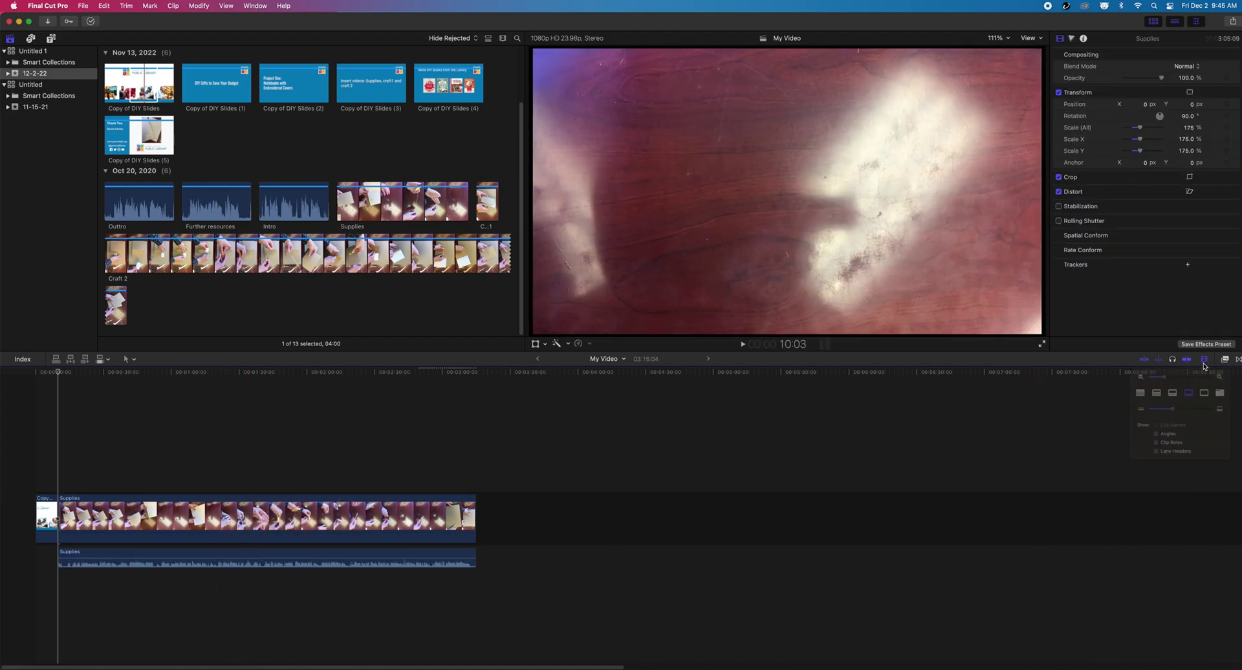
pyautogui.moveTo(1164, 427); pyautogui.dragTo(1179, 425)
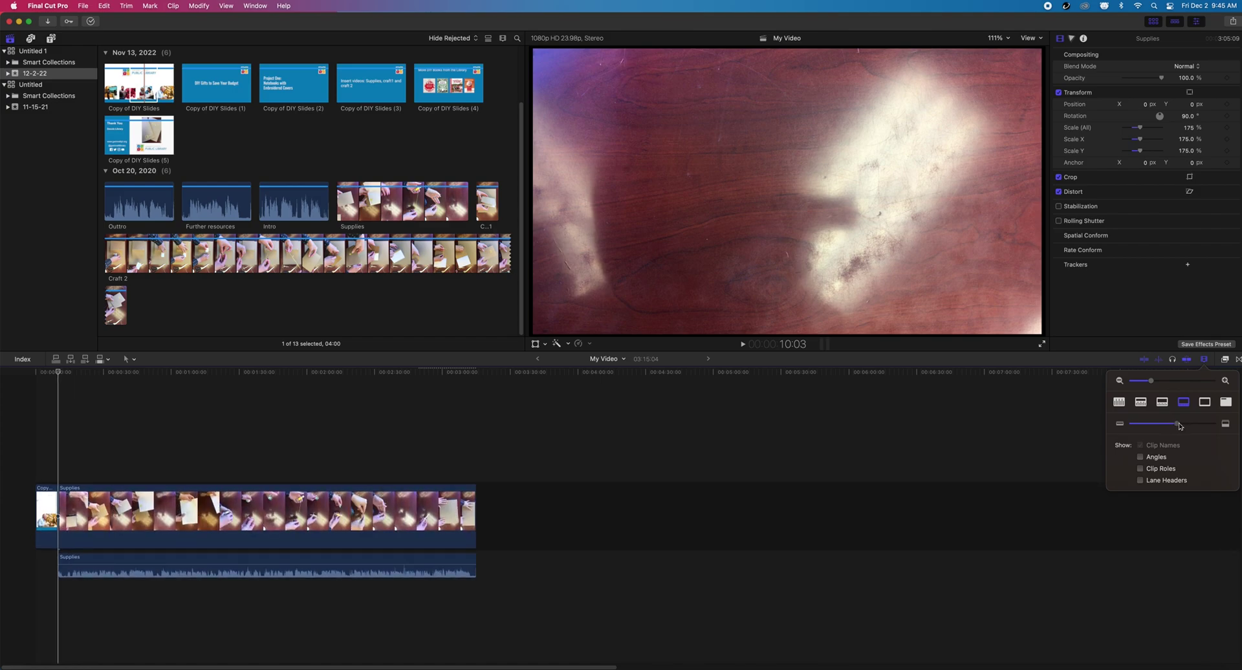
pyautogui.click(267, 440)
pyautogui.moveTo(58, 559)
pyautogui.mouseDown()
pyautogui.moveTo(46, 559)
pyautogui.moveTo(270, 530)
pyautogui.moveTo(150, 547)
pyautogui.moveTo(91, 570)
pyautogui.mouseUp()
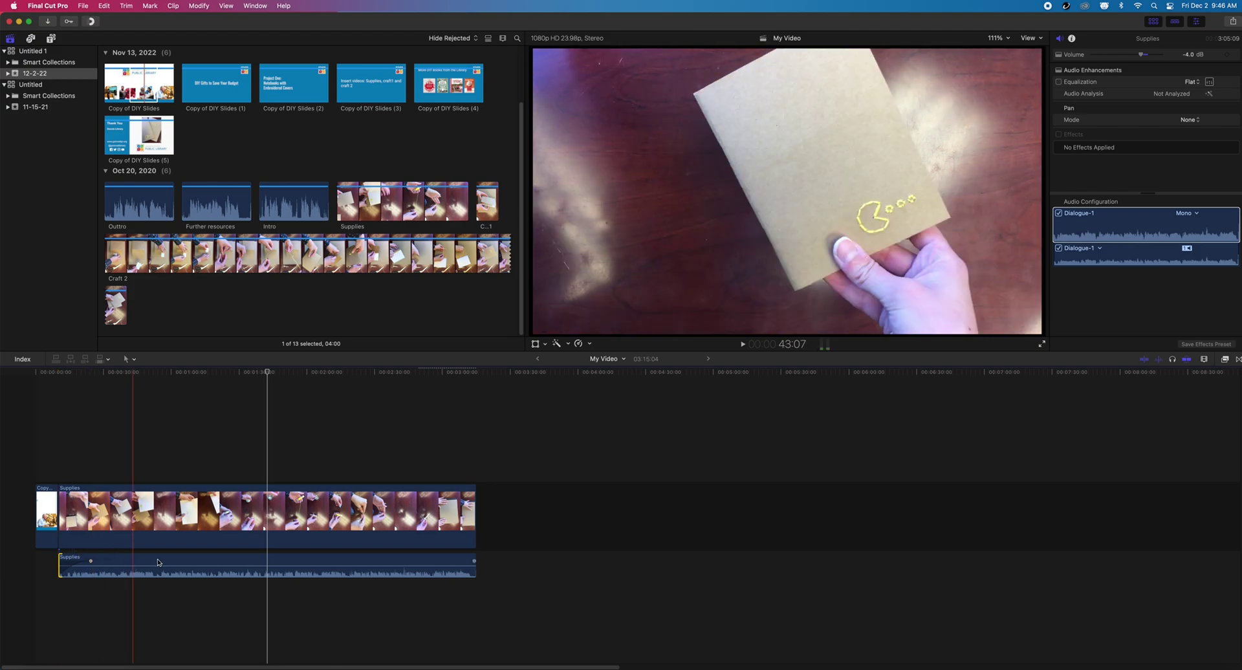
# - Disable and delete the detached Supplies audio, then append Craft 1 after Supplies
pyautogui.click(196, 564)
pyautogui.press('v')
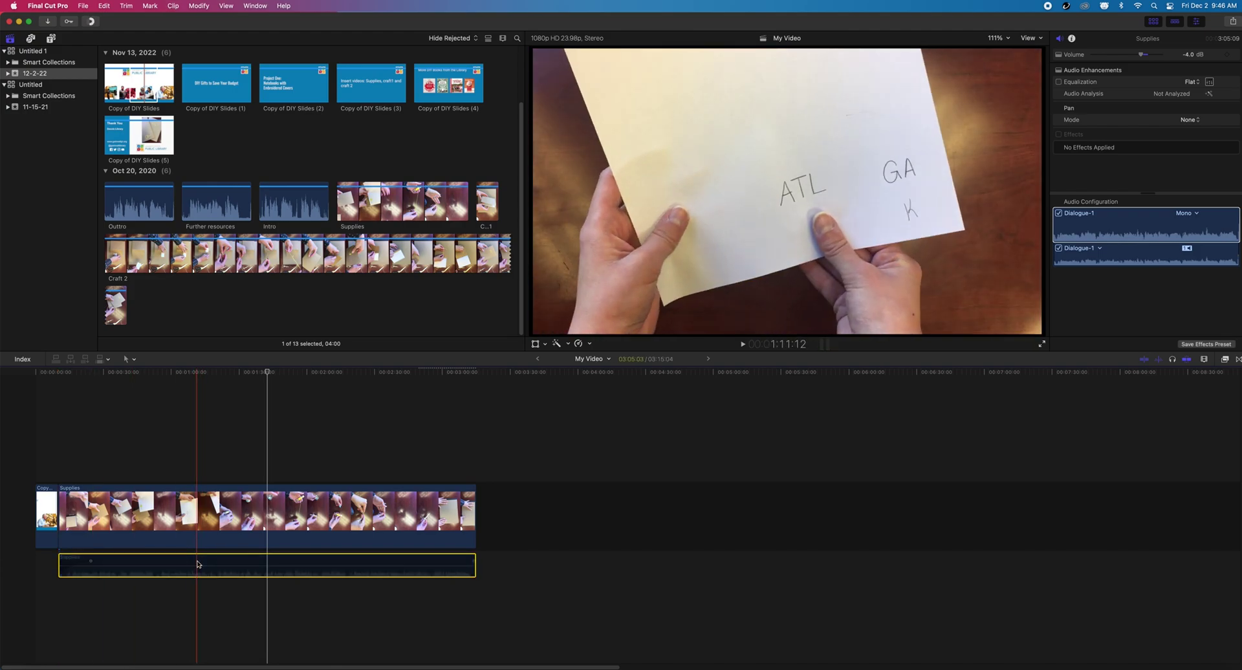
pyautogui.press('v')
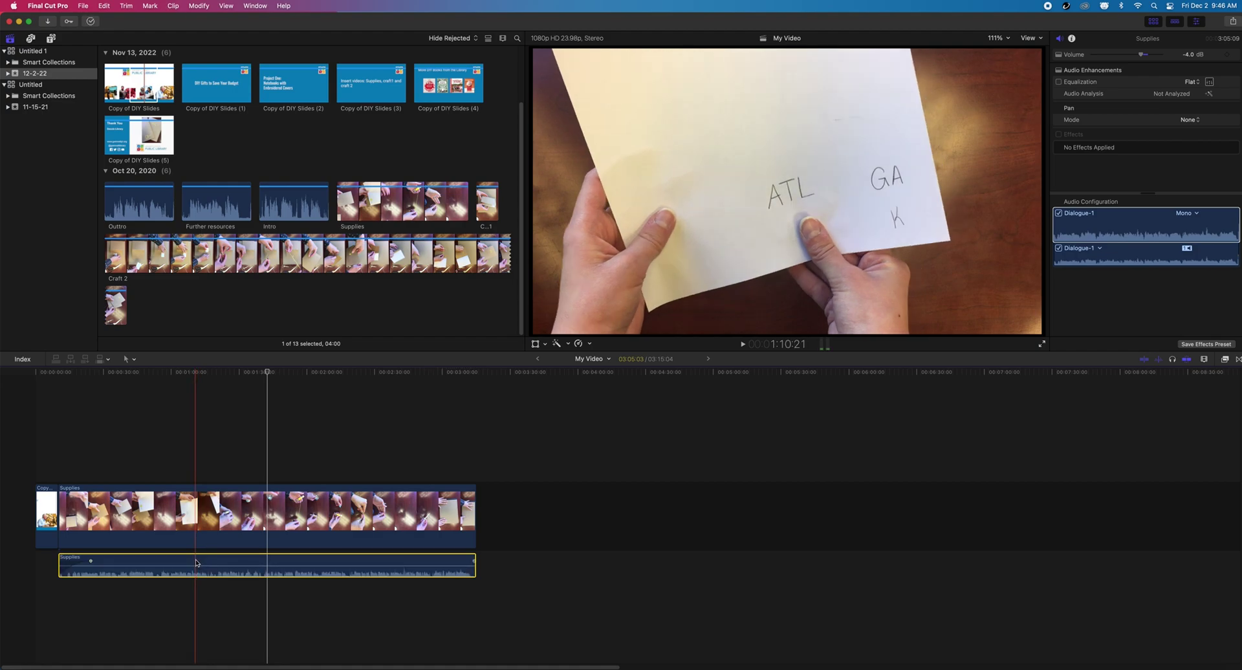
pyautogui.press('v')
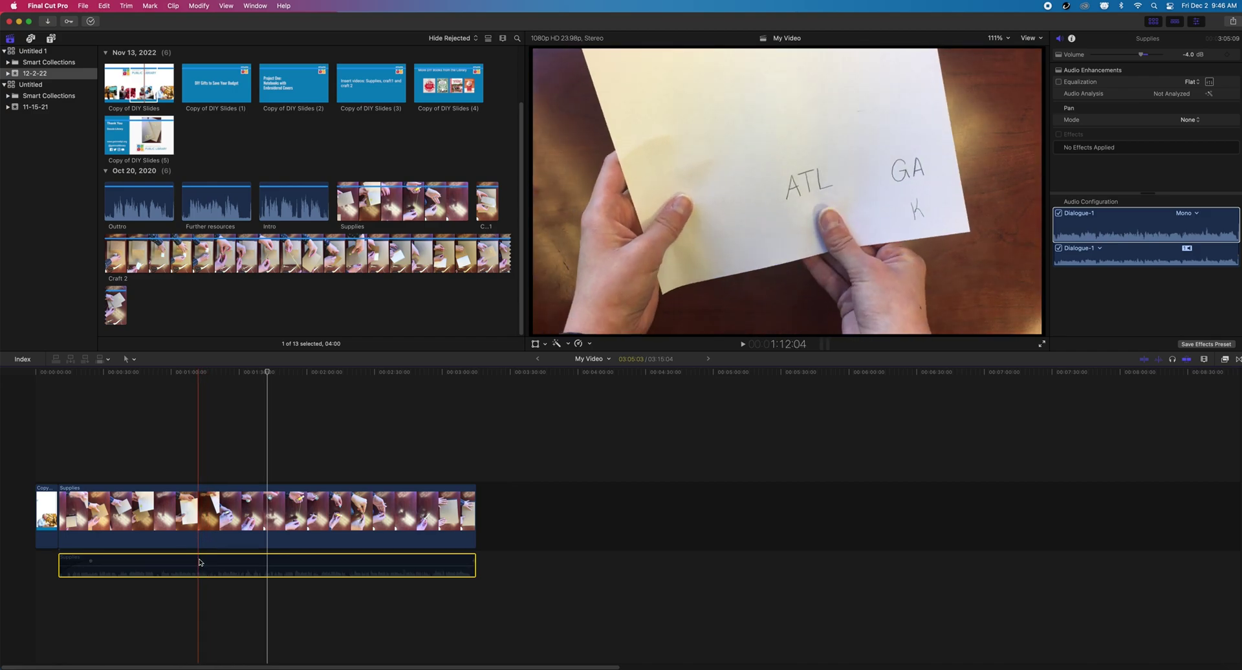
pyautogui.press('Delete')
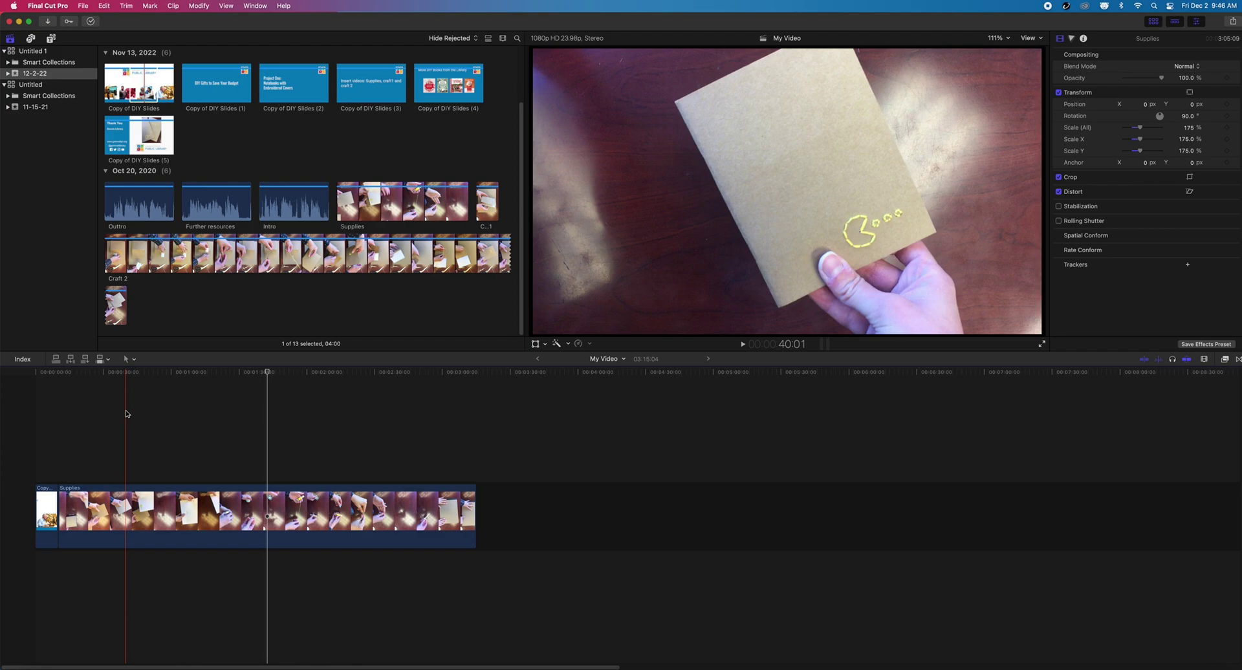
pyautogui.click(487, 201)
pyautogui.press('e')
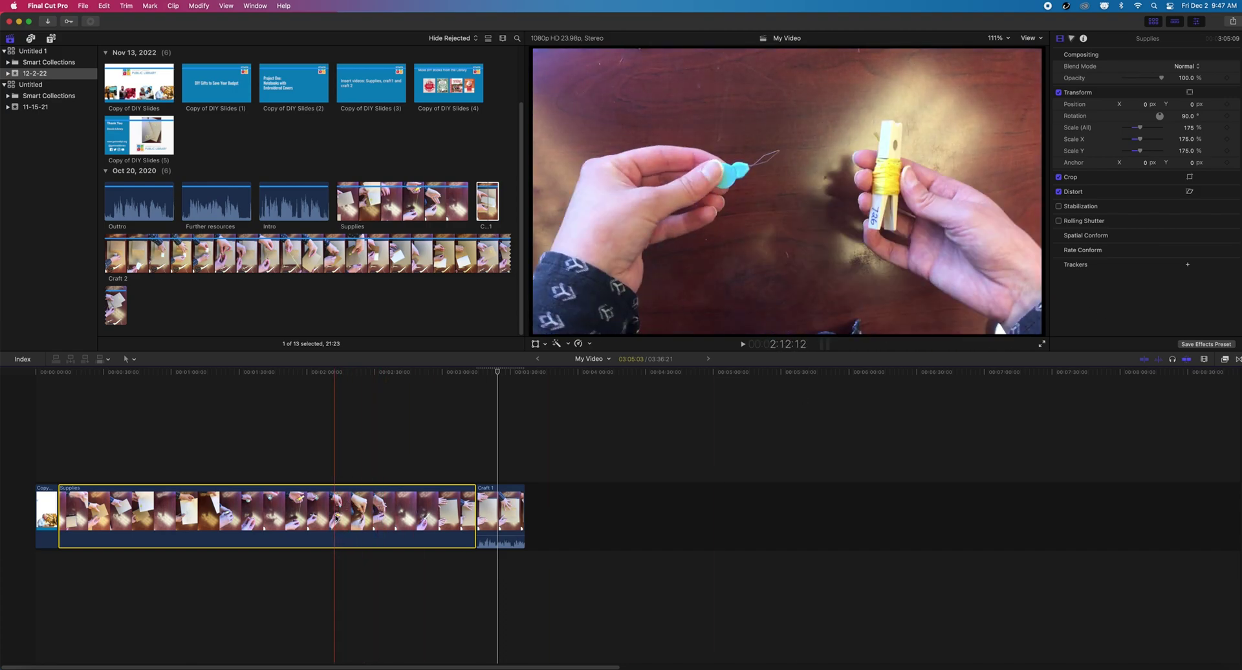
# - Paste the Supplies clip's 90° rotation and 176% scale onto Craft 1 via Paste Attributes
pyautogui.click(105, 6)
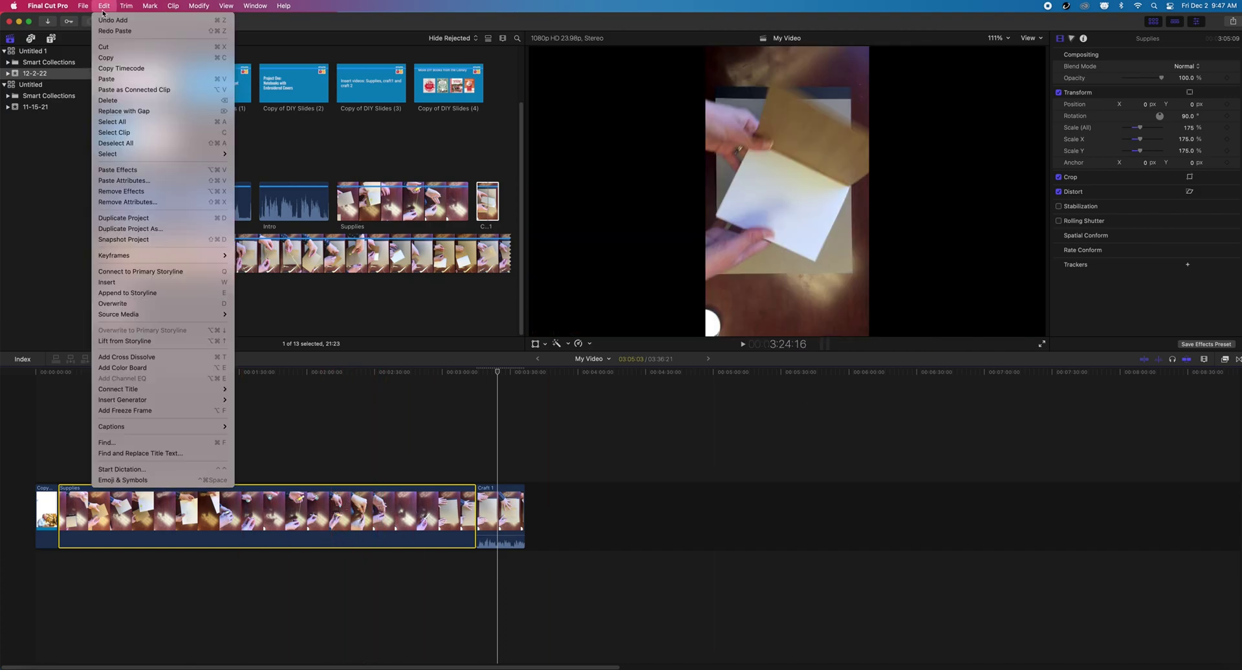
pyautogui.click(330, 506)
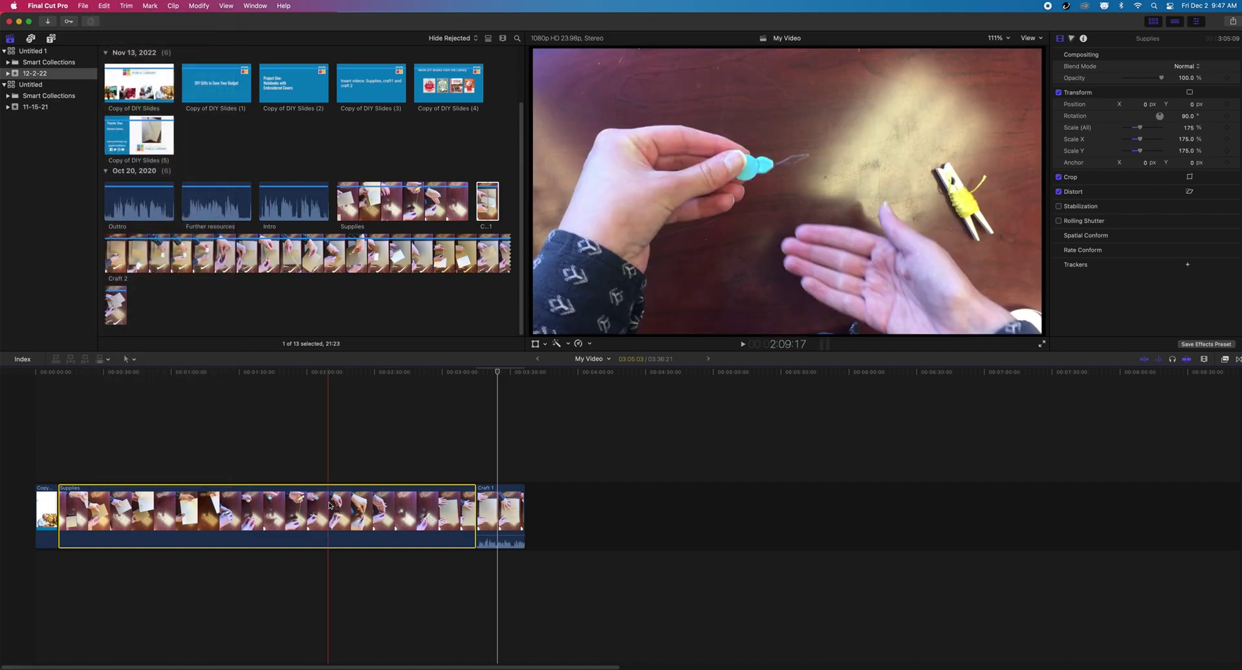
pyautogui.click(495, 505)
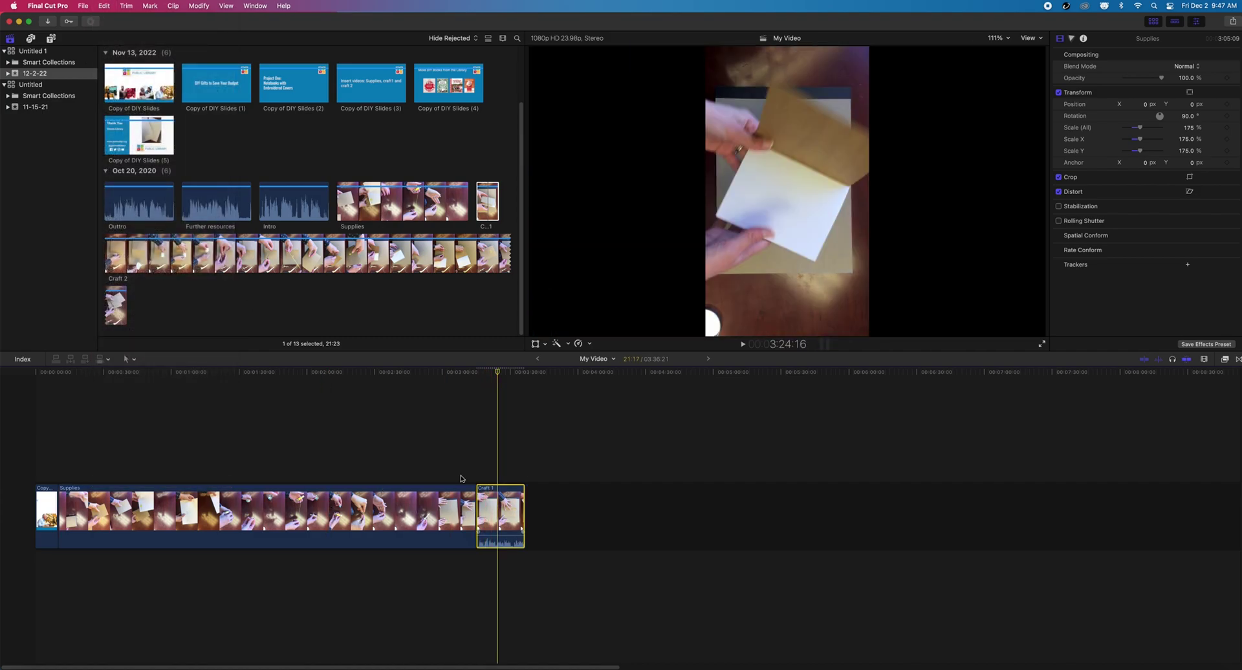
pyautogui.click(104, 6)
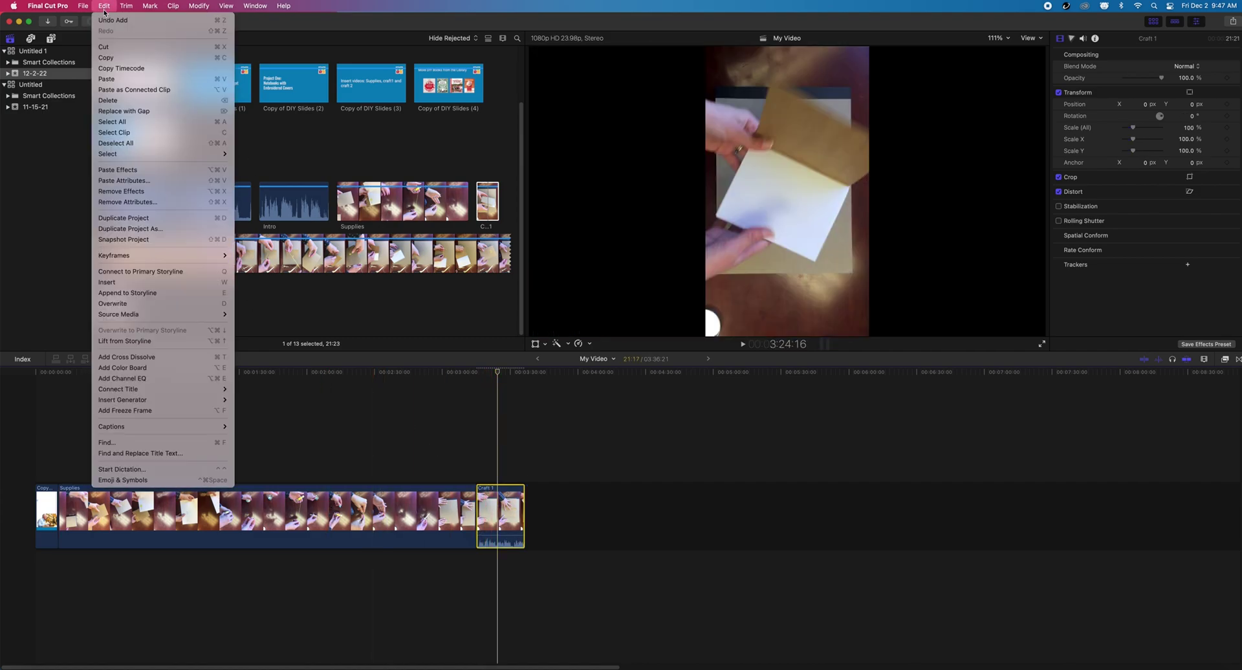
pyautogui.click(148, 187)
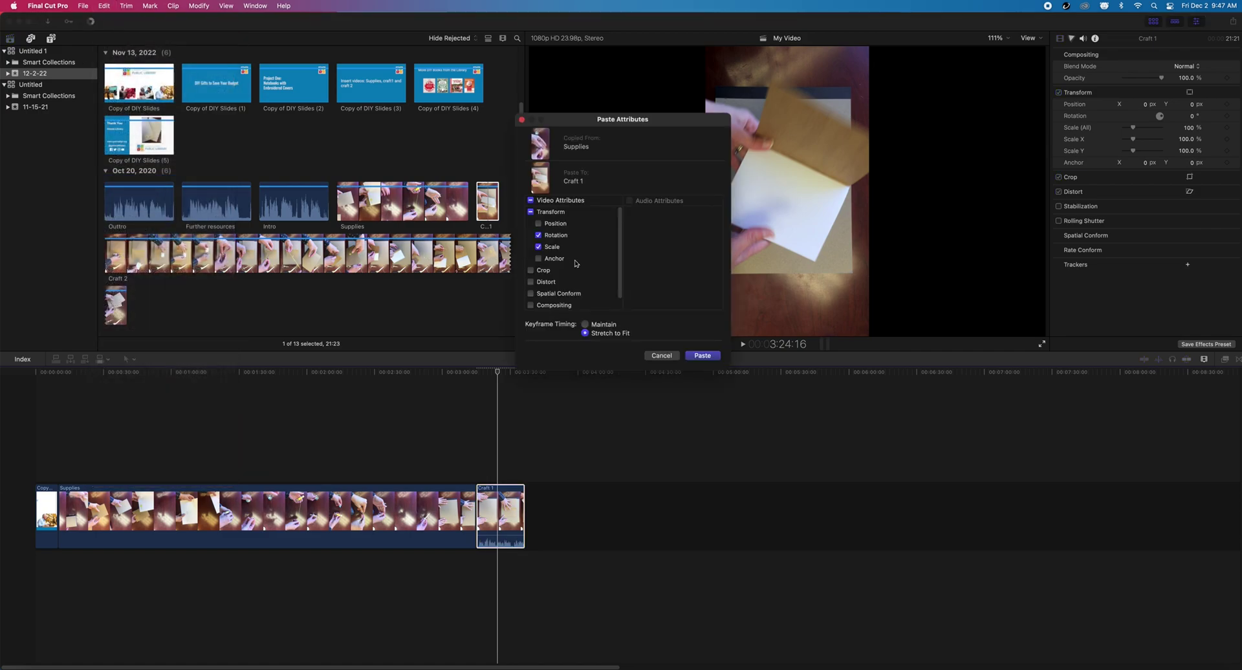
pyautogui.moveTo(638, 120); pyautogui.dragTo(1018, 186)
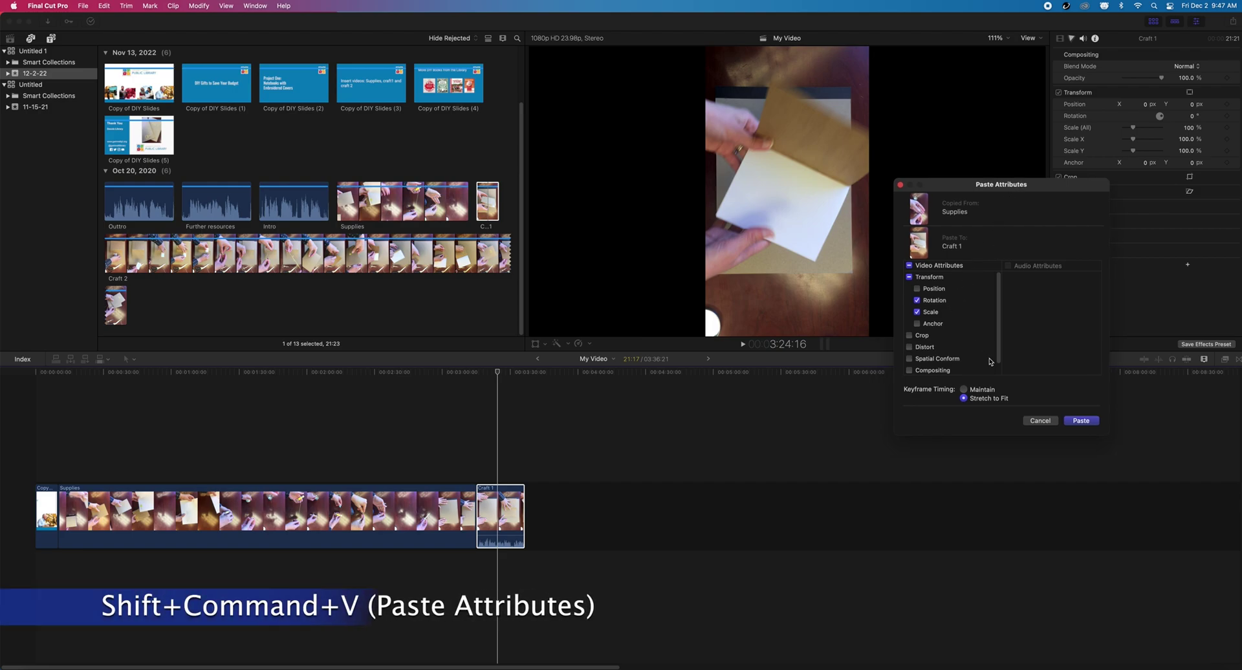
pyautogui.click(1077, 422)
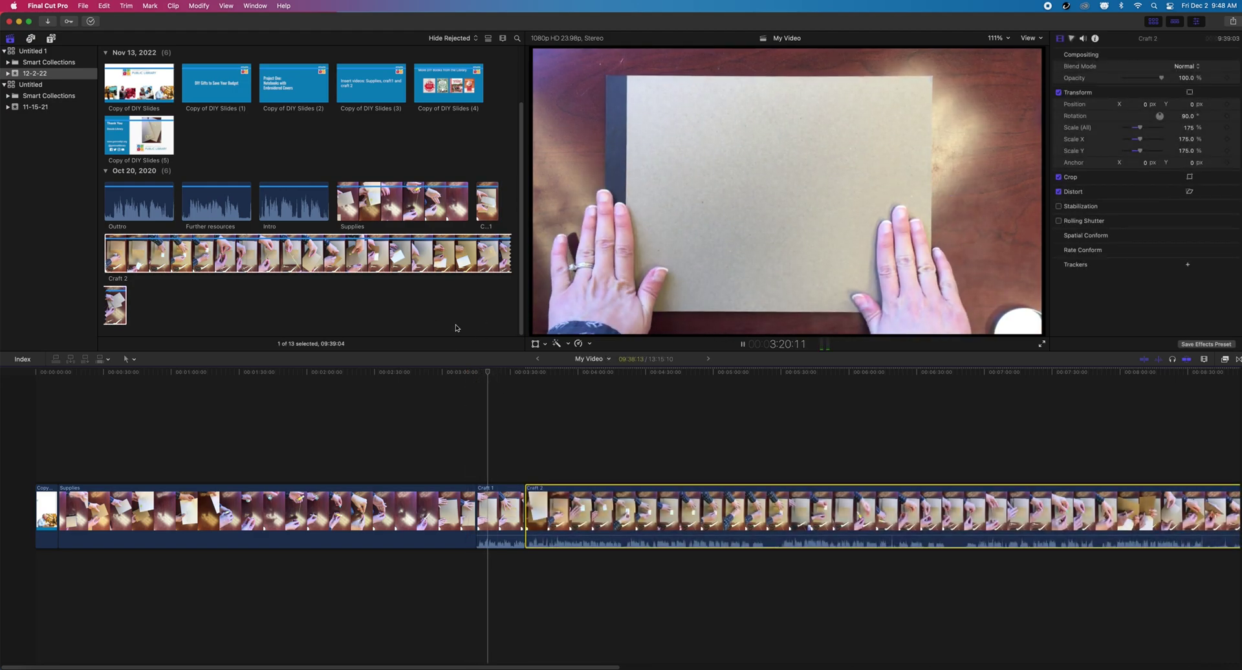
# - Add a Cross Dissolve at the Craft 1/Craft 2 edit, accepting trimmed clip edges
pyautogui.press('space')
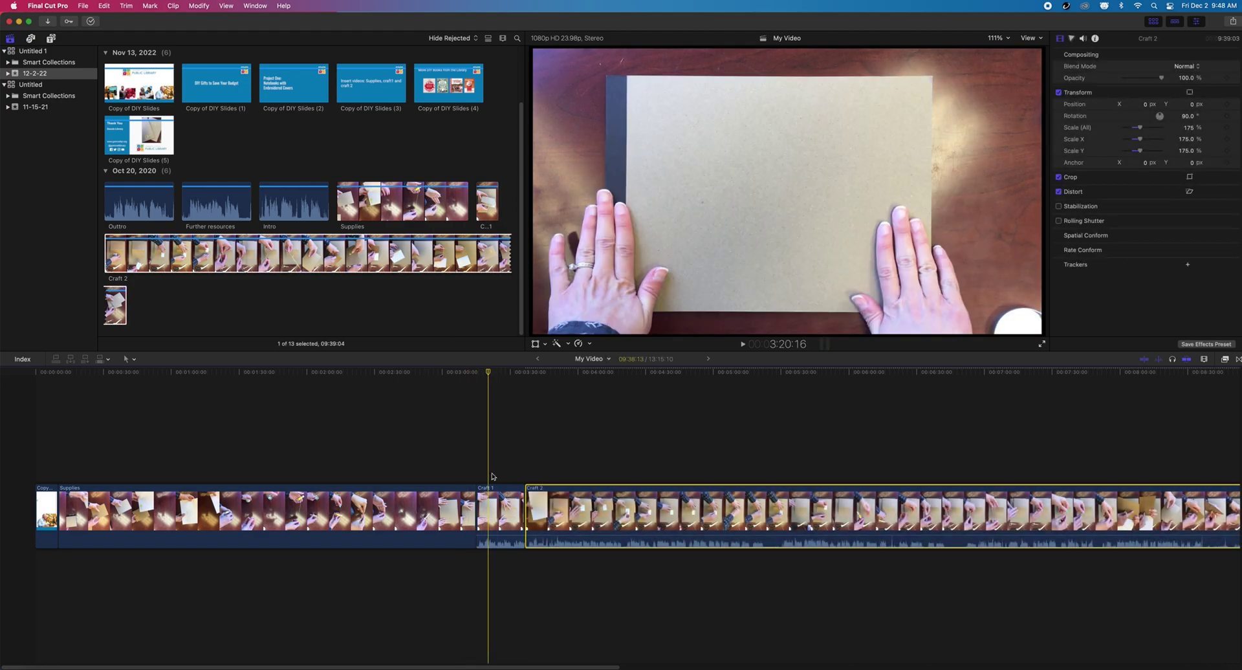
pyautogui.click(1237, 361)
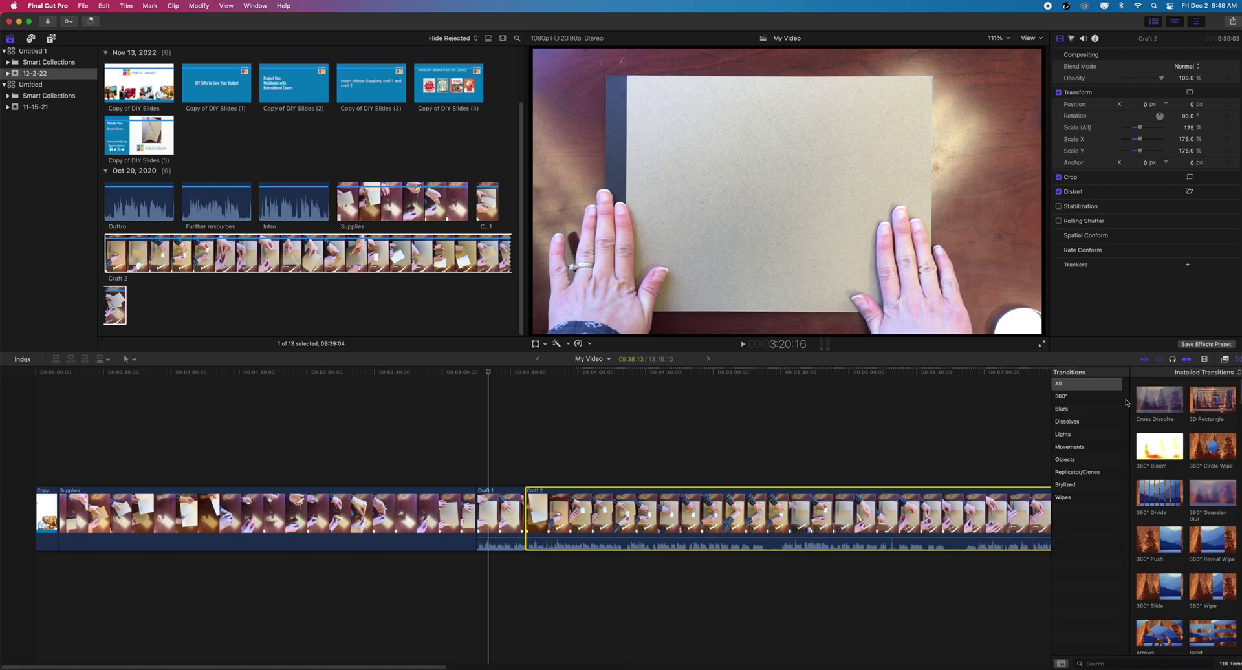
pyautogui.moveTo(1160, 406); pyautogui.dragTo(484, 501)
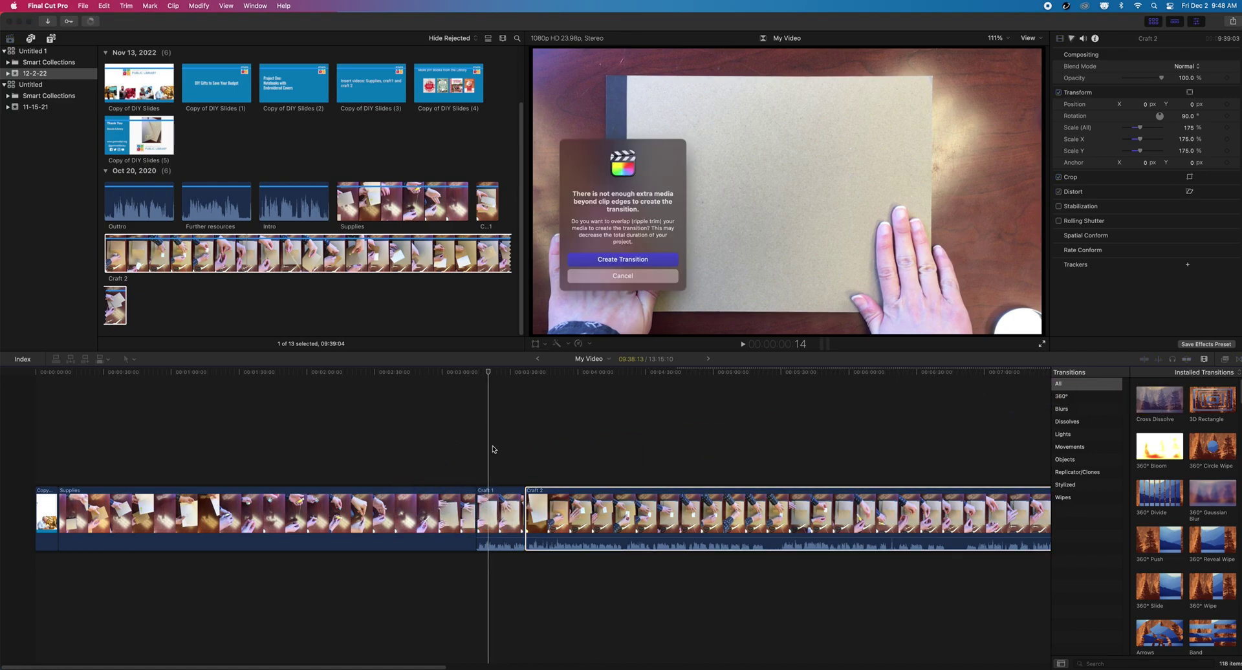
pyautogui.click(610, 260)
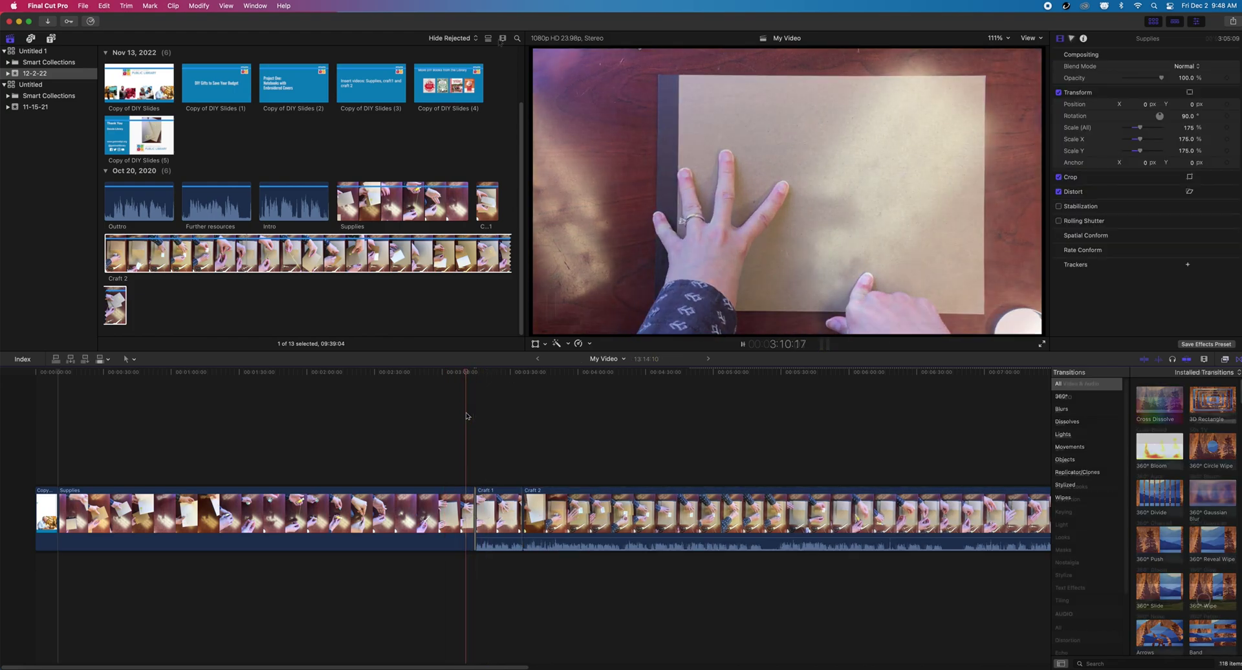
pyautogui.press('super+5')
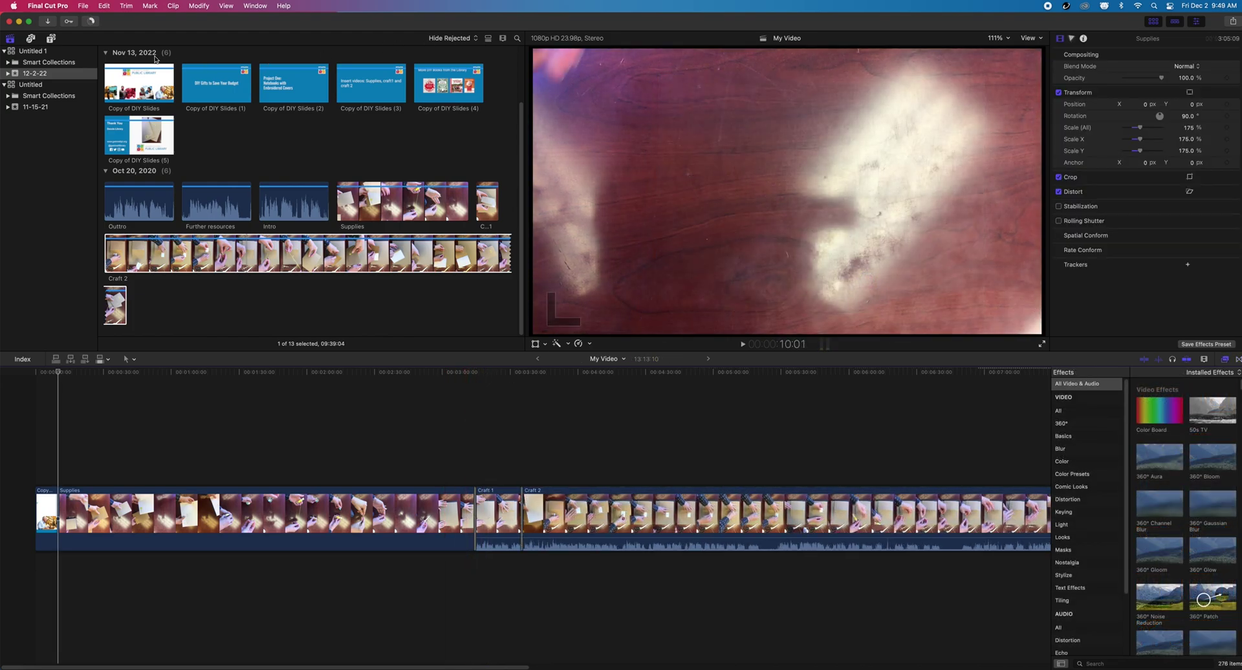
# - Connect a Snap - Left title above the start of Craft 1 and preview it
pyautogui.click(50, 40)
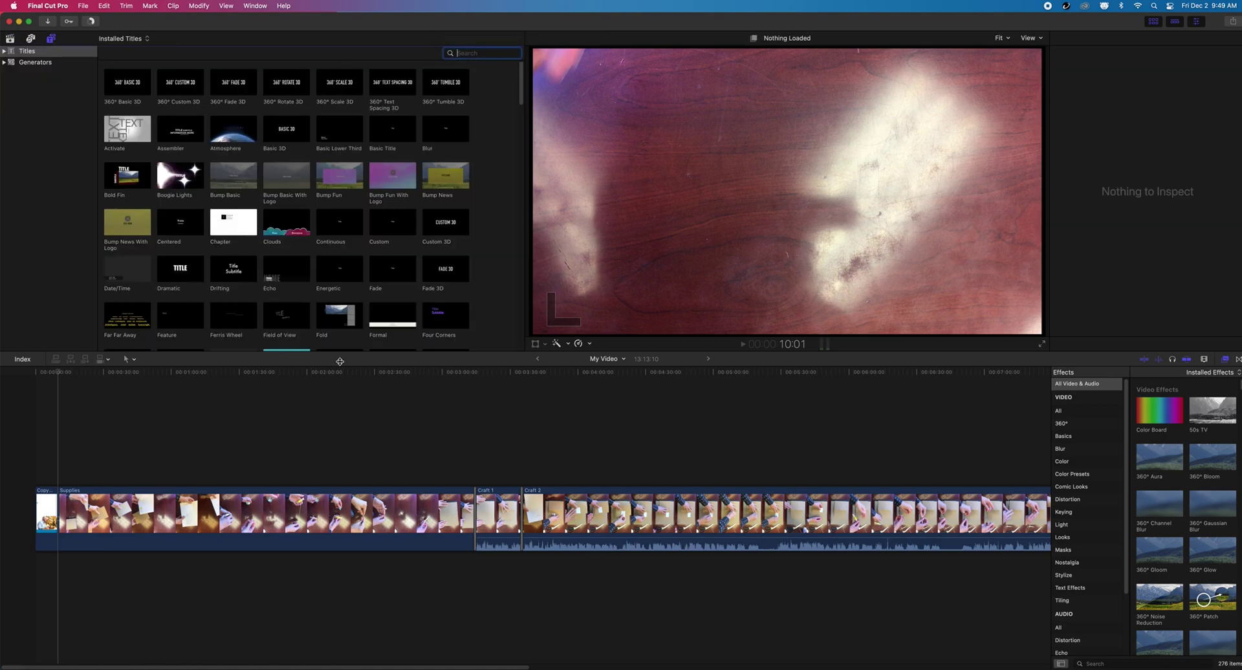
pyautogui.scroll(-10, 291, 214)
pyautogui.moveTo(339, 222); pyautogui.dragTo(486, 447)
pyautogui.press('space')
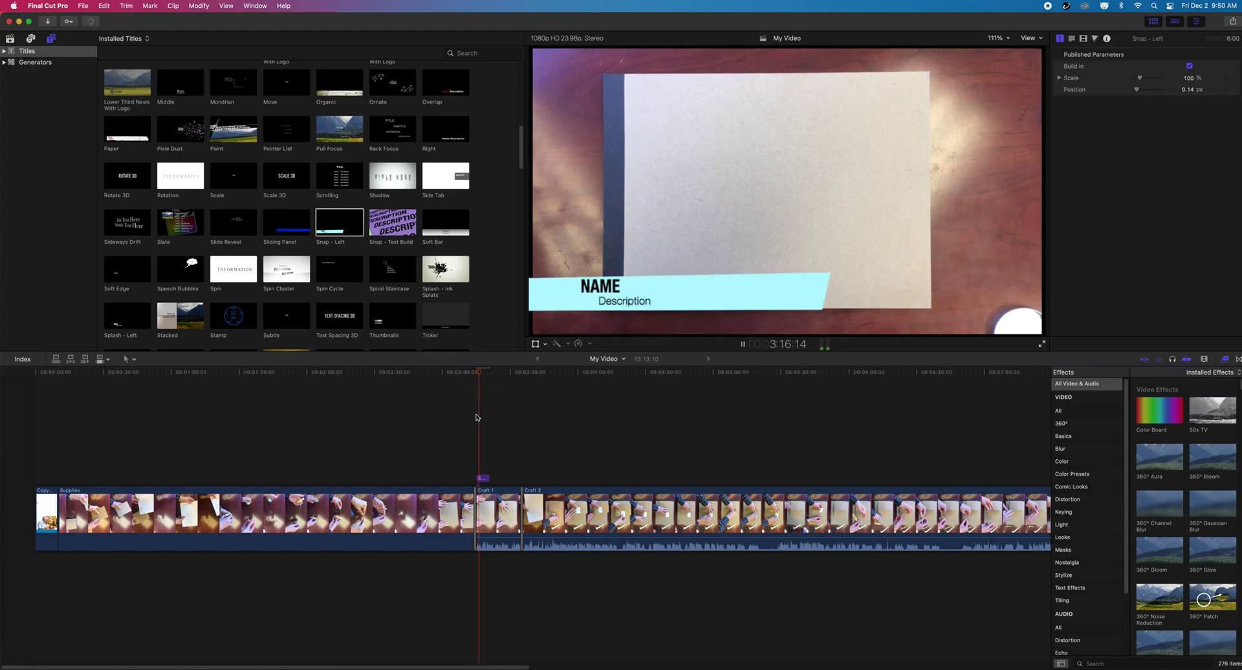
# - Change the title's NAME to 'Assembly', delete the Description line, and replay it
pyautogui.doubleClick(585, 287)
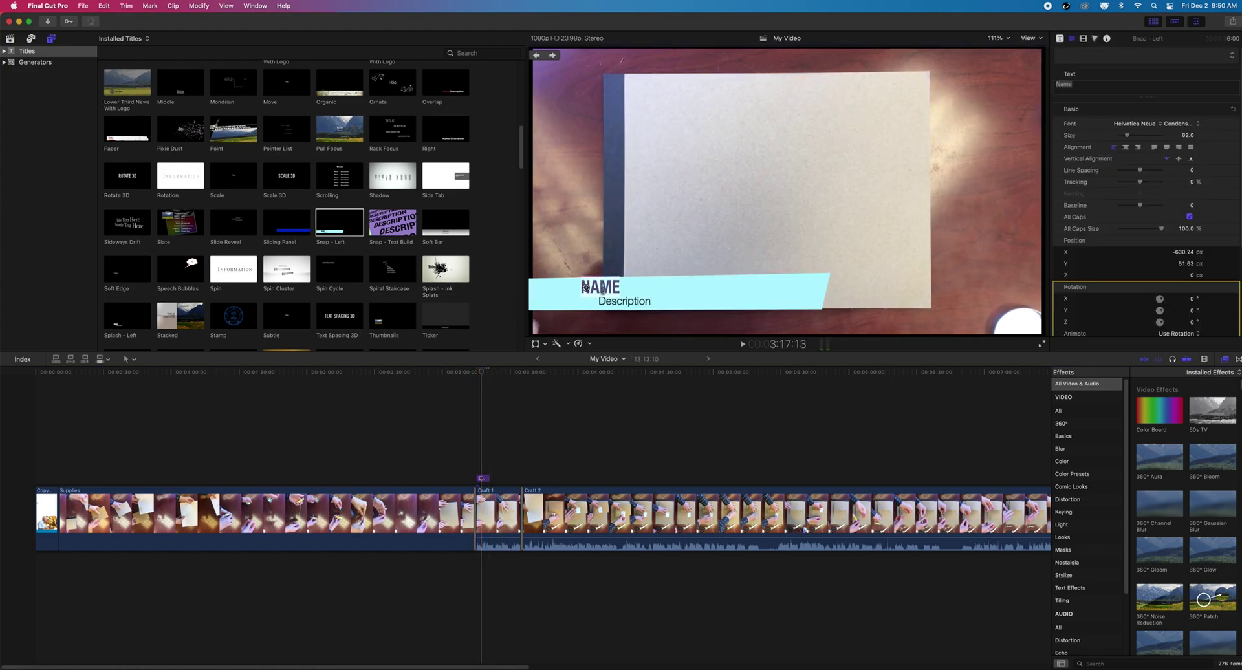
pyautogui.write('Assembly')
pyautogui.doubleClick(603, 301)
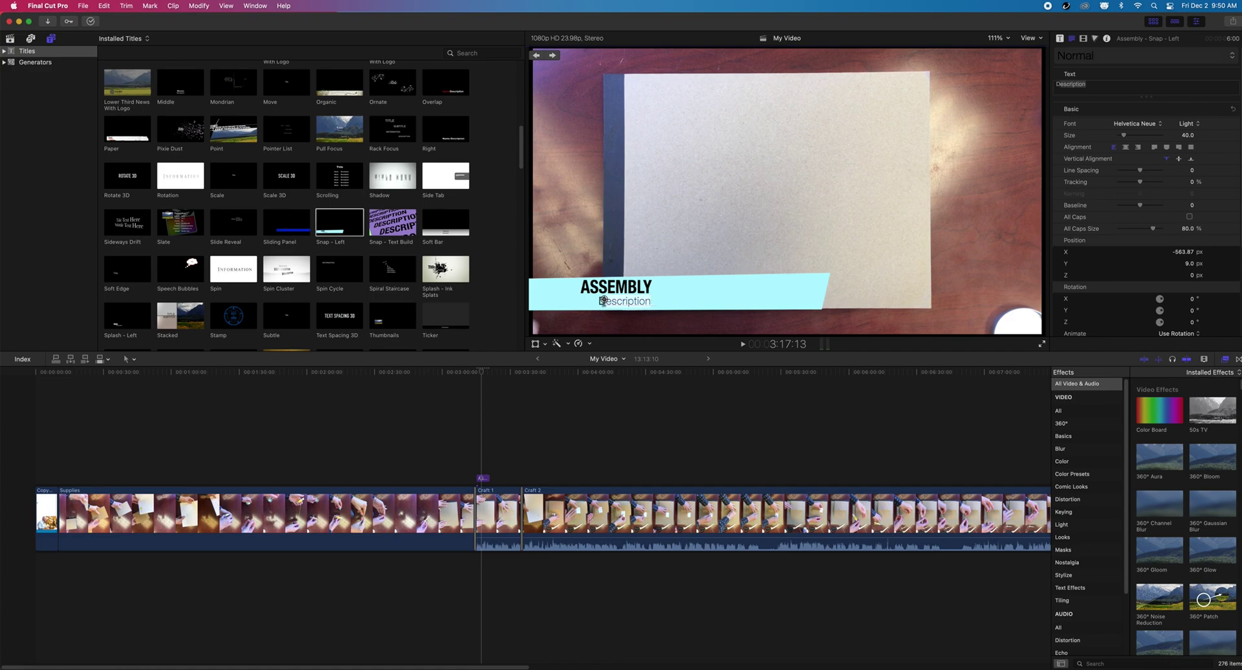
pyautogui.press('BackSpace')
pyautogui.hotkey('shift', '/')
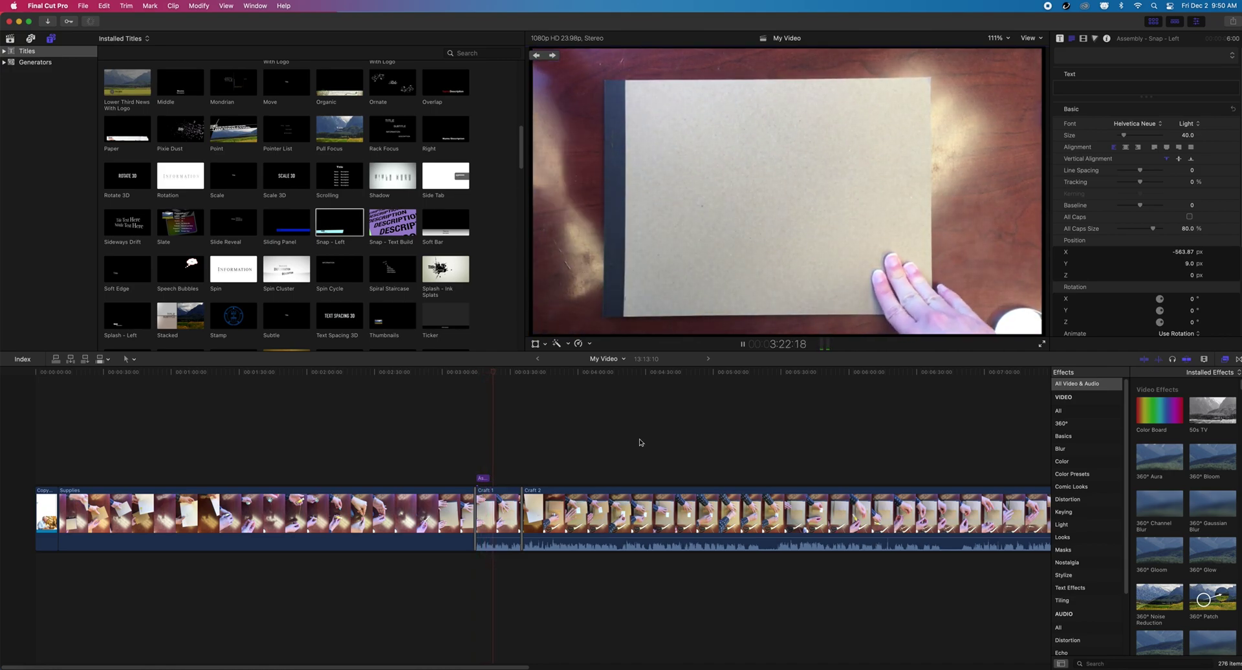
pyautogui.click(639, 430)
# - Try a Cross Dissolve before the Thank You end slide, cancel it, and play the ending
pyautogui.click(39, 62)
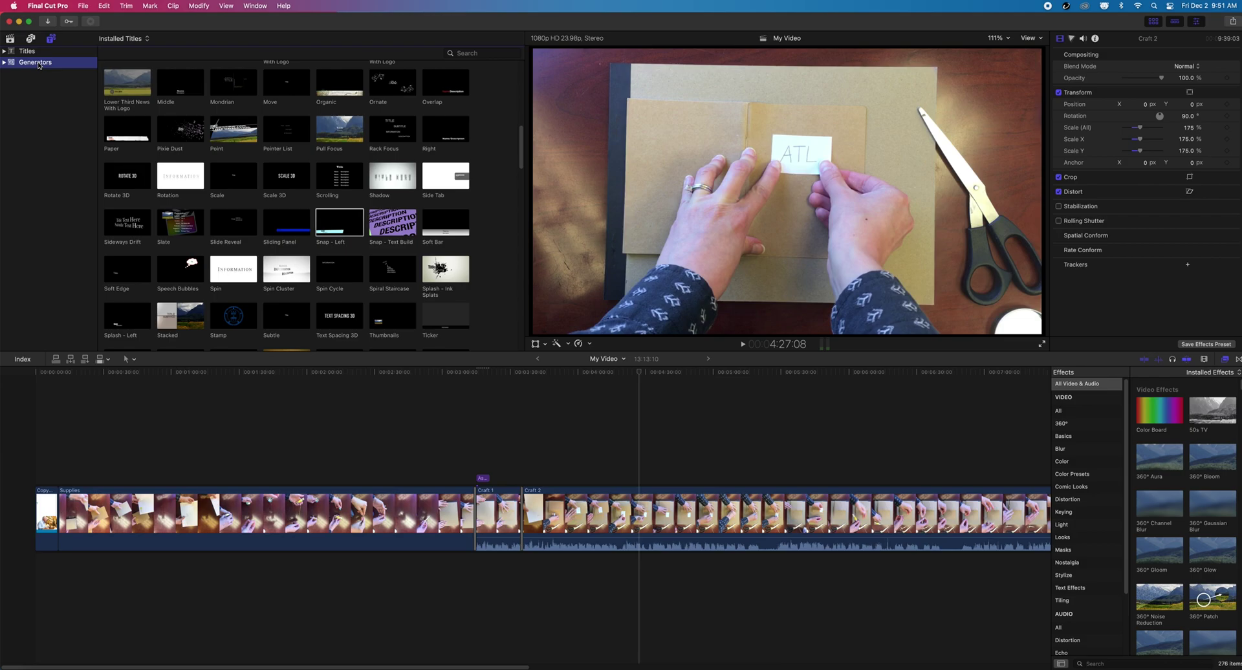
pyautogui.click(214, 90)
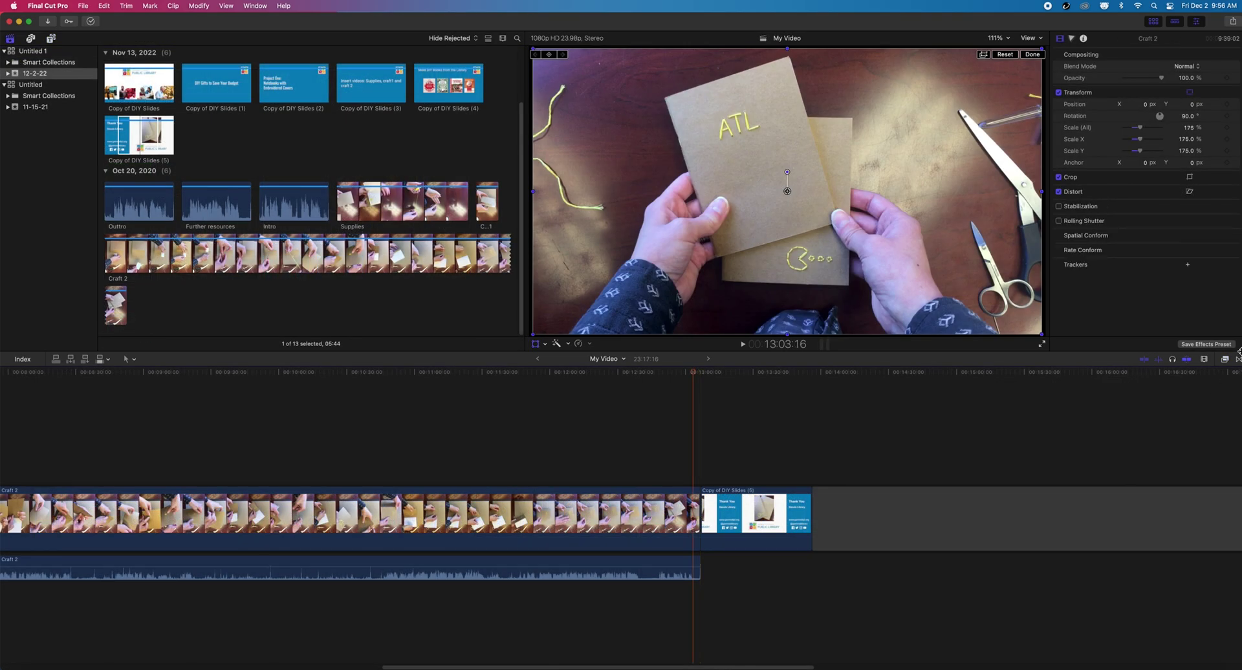
pyautogui.click(1238, 361)
pyautogui.moveTo(1158, 404); pyautogui.dragTo(701, 517)
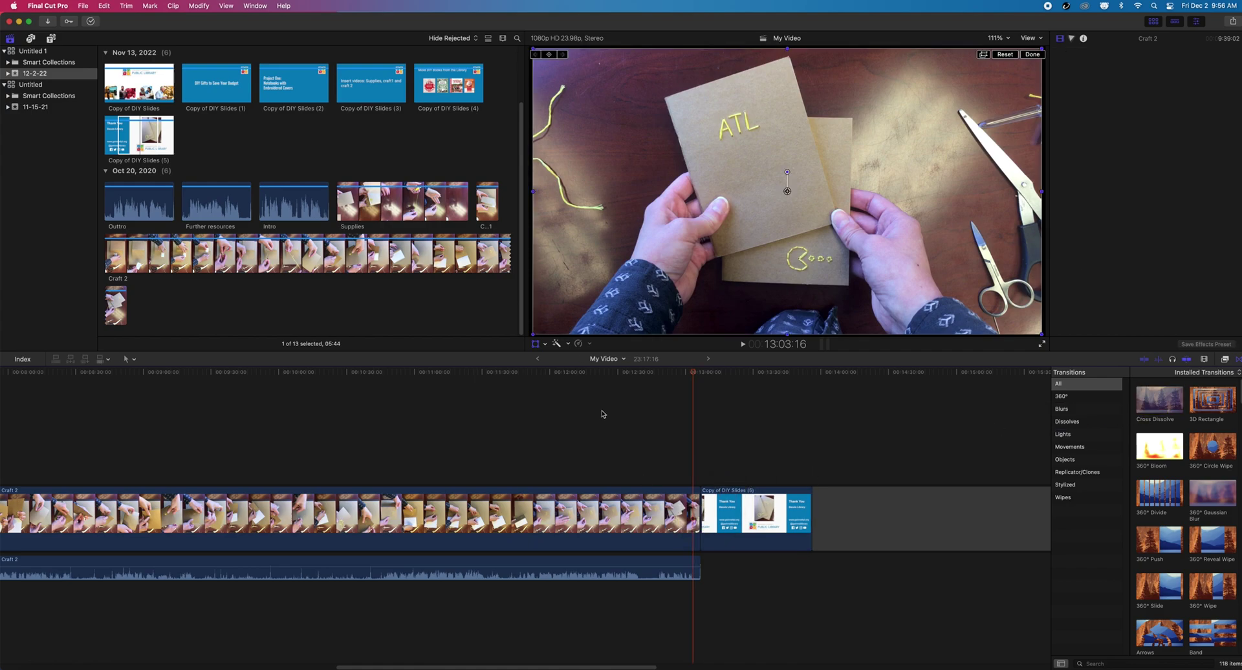
pyautogui.click(631, 274)
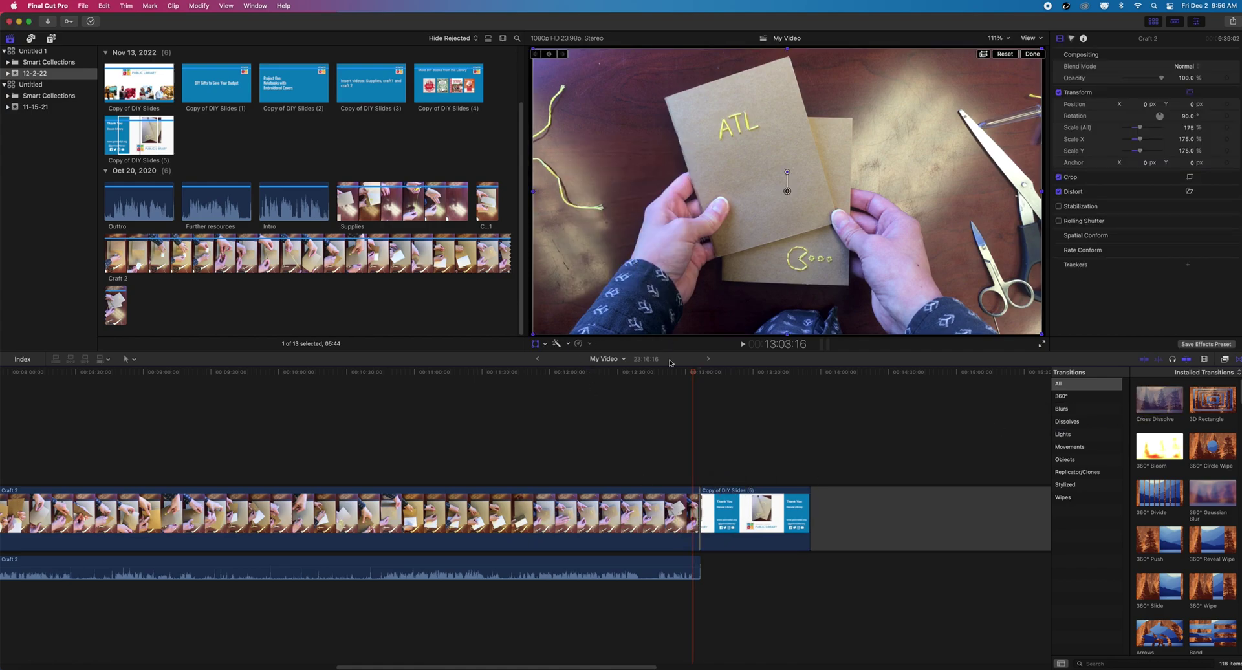
pyautogui.press('space')
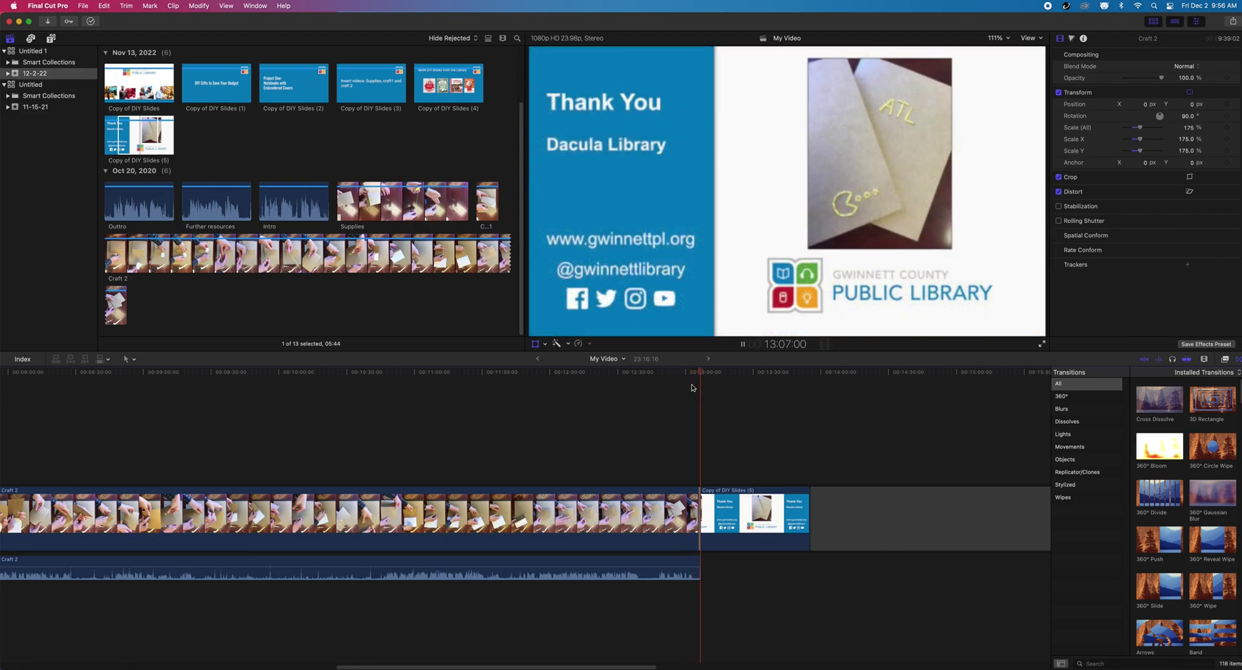
pyautogui.press('space')
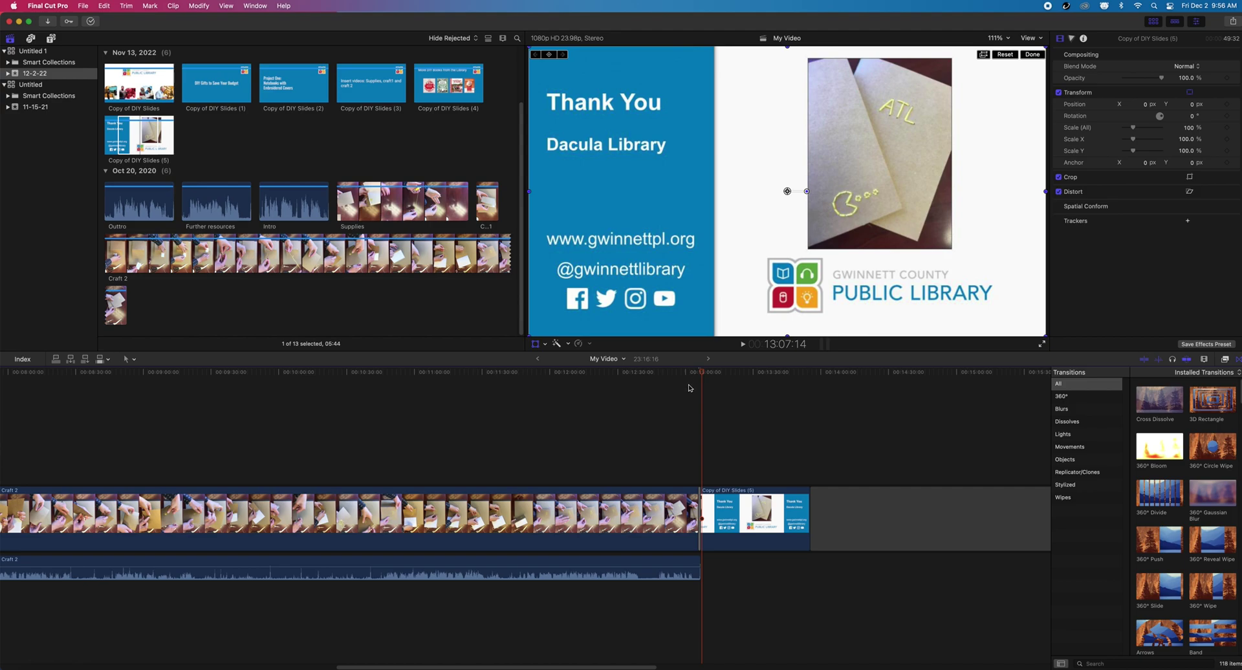
# - Park the playhead on the Thank You slide and open the Export File settings
pyautogui.click(853, 429)
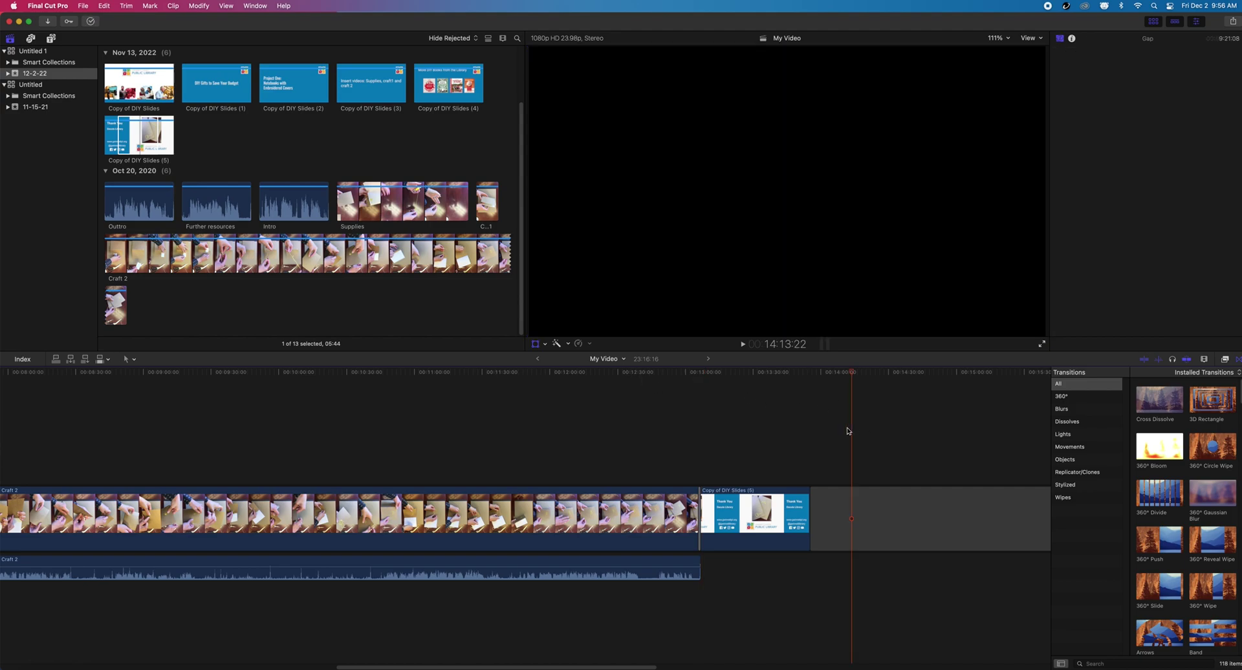
pyautogui.click(786, 432)
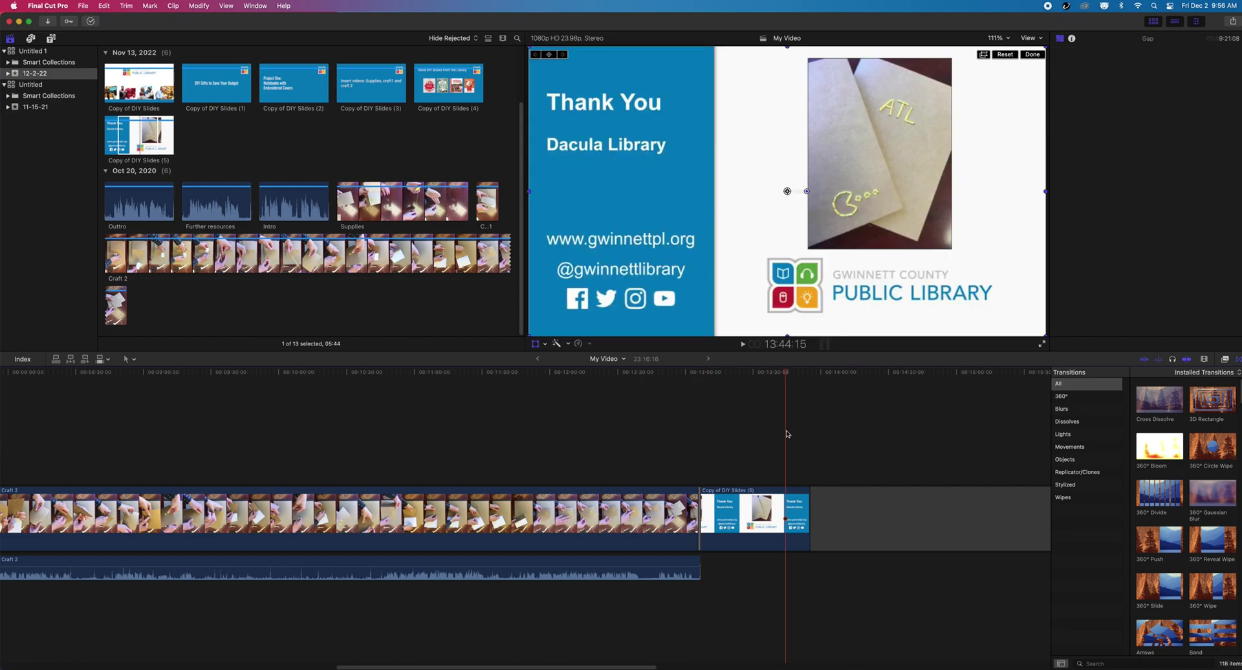
pyautogui.click(1233, 23)
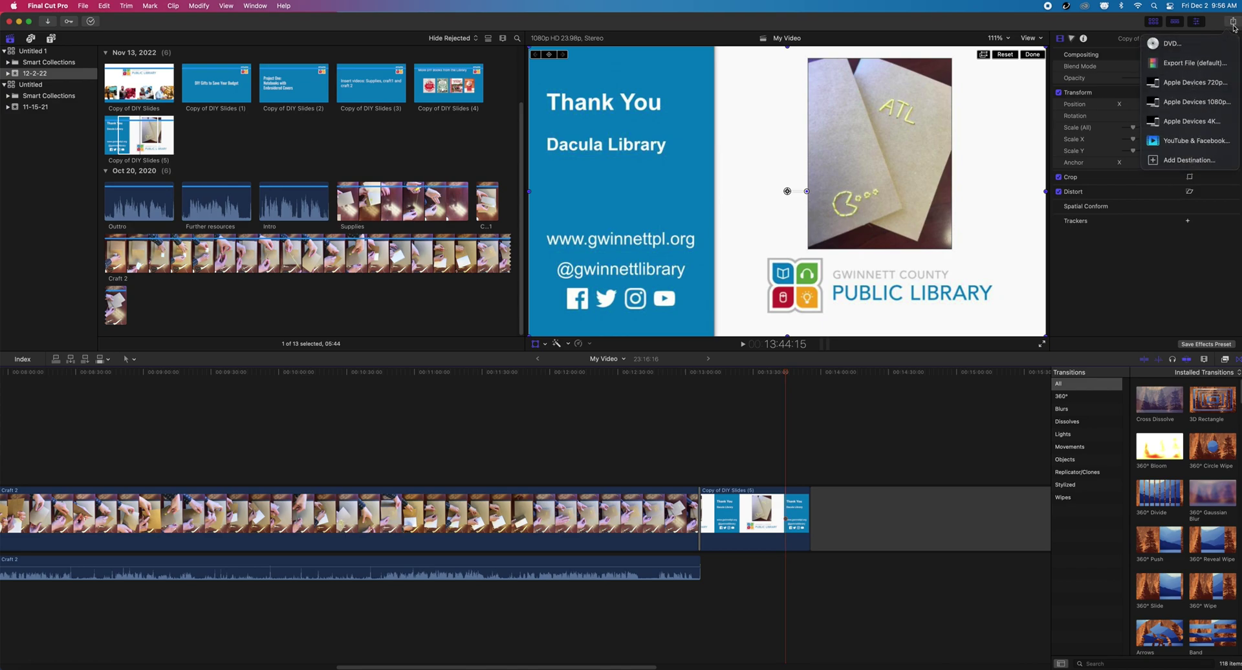
pyautogui.click(1195, 63)
pyautogui.click(620, 151)
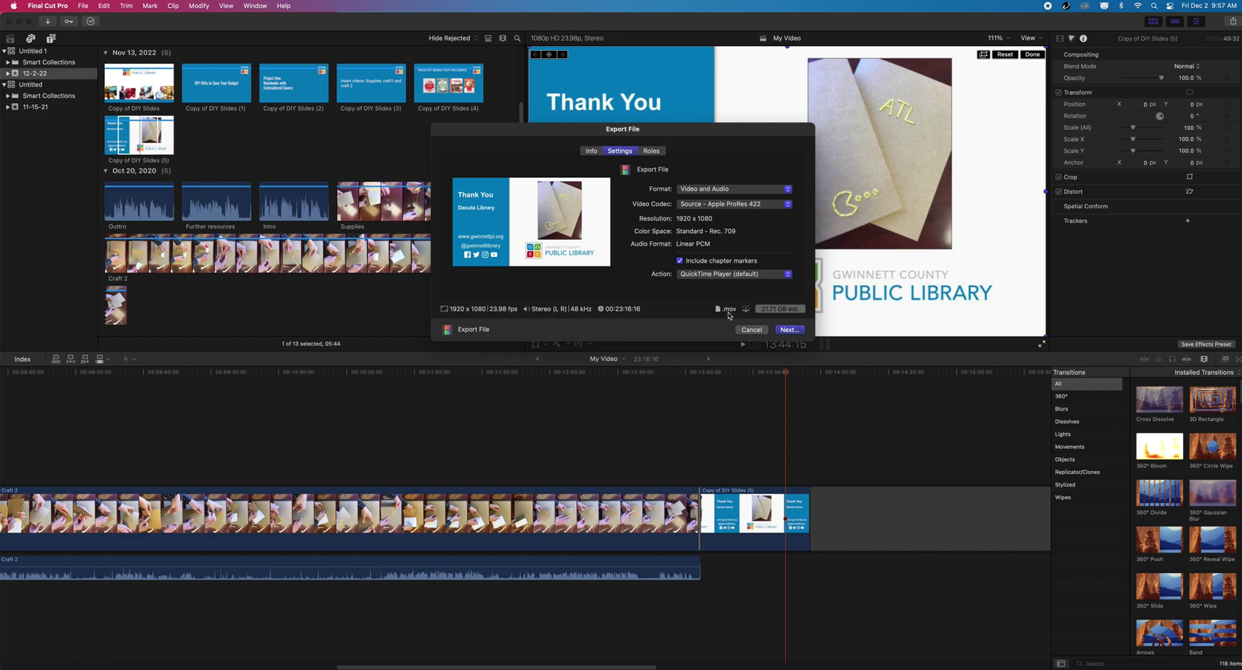
# - Choose H.264 codec, try Apple Devices and Computer formats, then return to Video and Audio
pyautogui.click(719, 190)
pyautogui.click(719, 190)
pyautogui.click(720, 205)
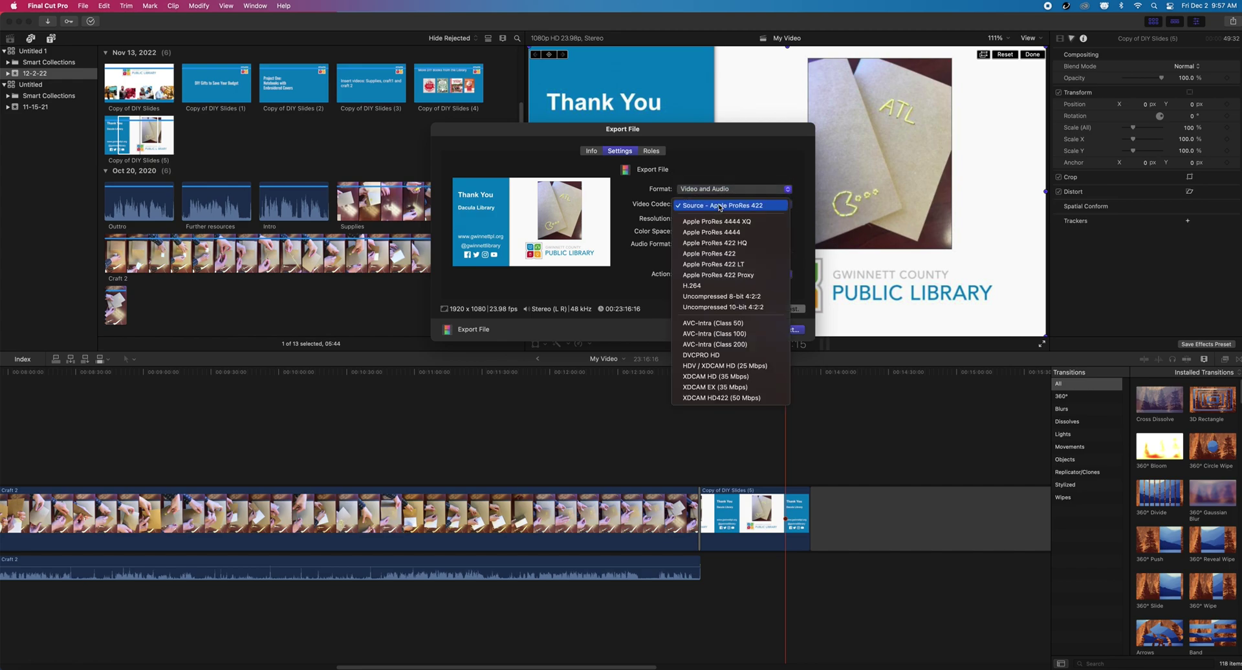
pyautogui.click(707, 286)
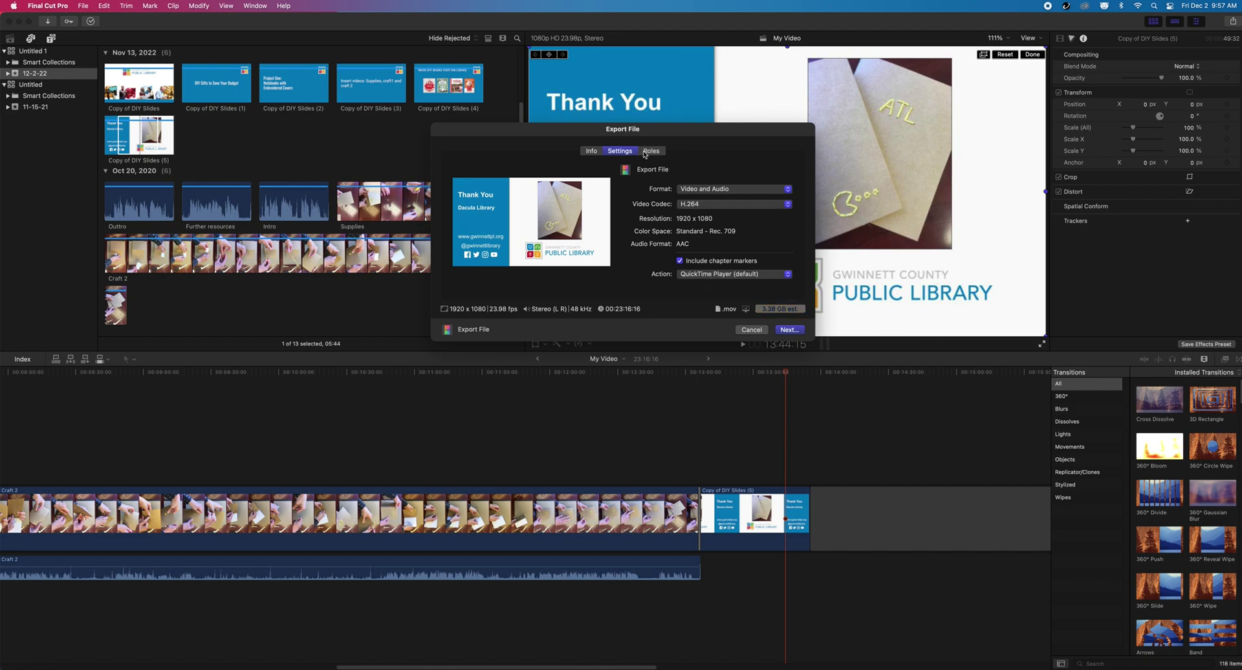
pyautogui.click(712, 189)
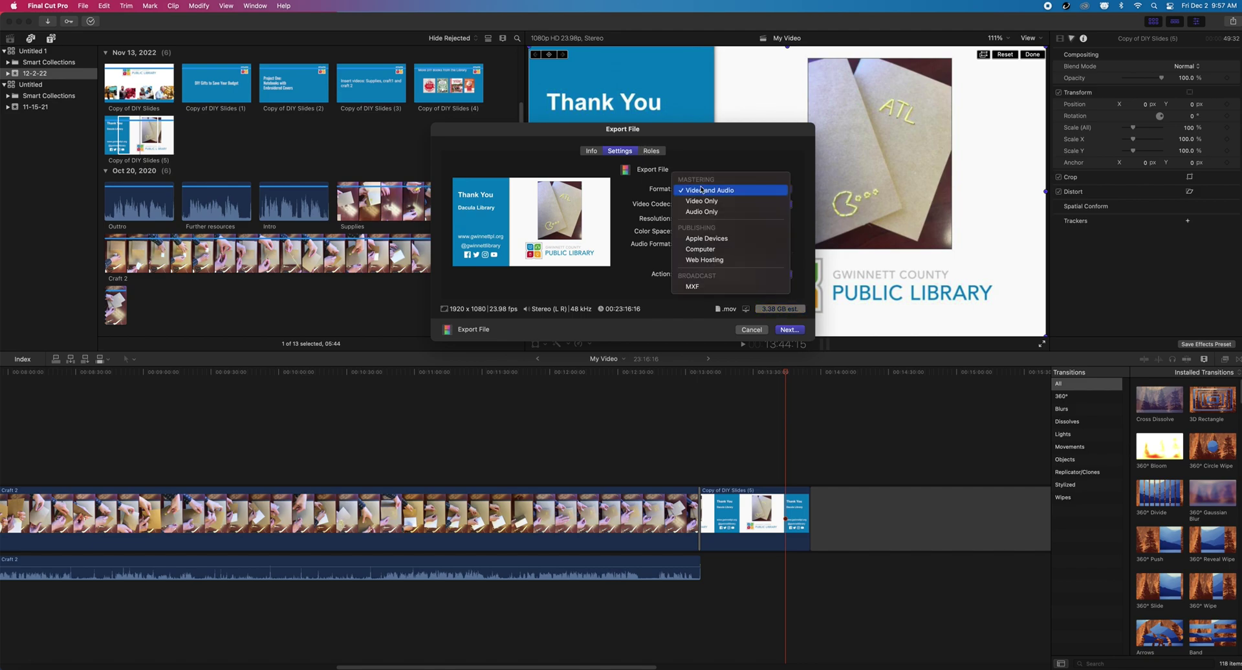
pyautogui.click(707, 238)
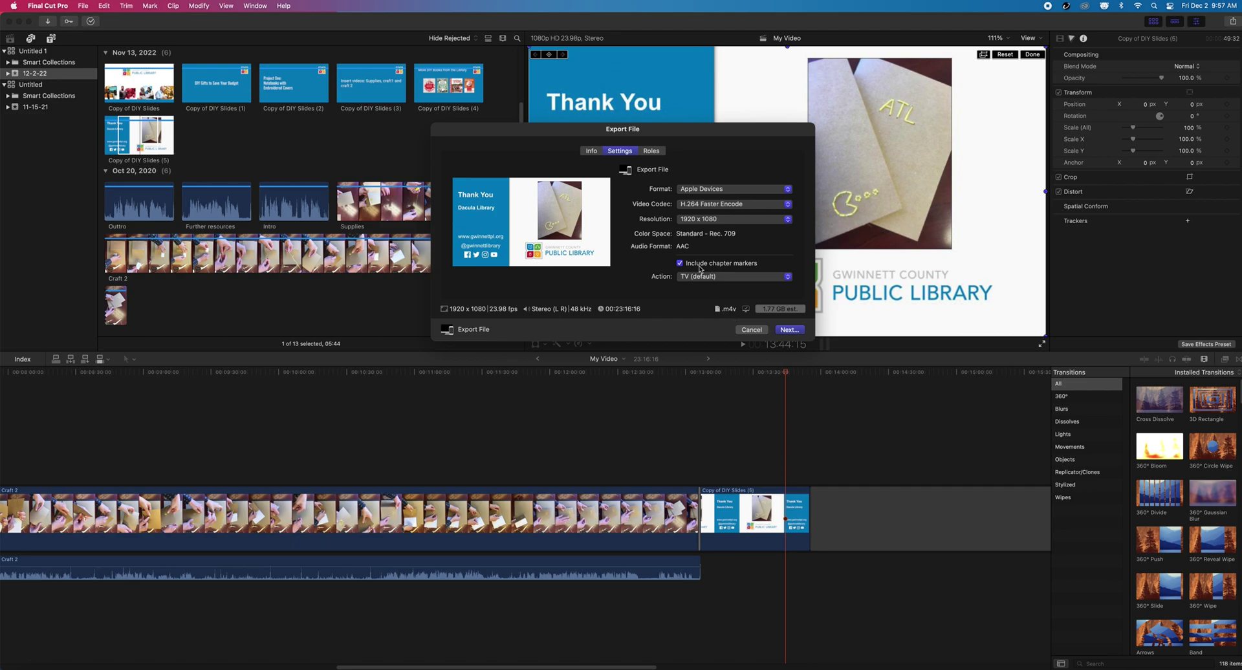
pyautogui.click(704, 184)
pyautogui.click(715, 222)
pyautogui.click(716, 190)
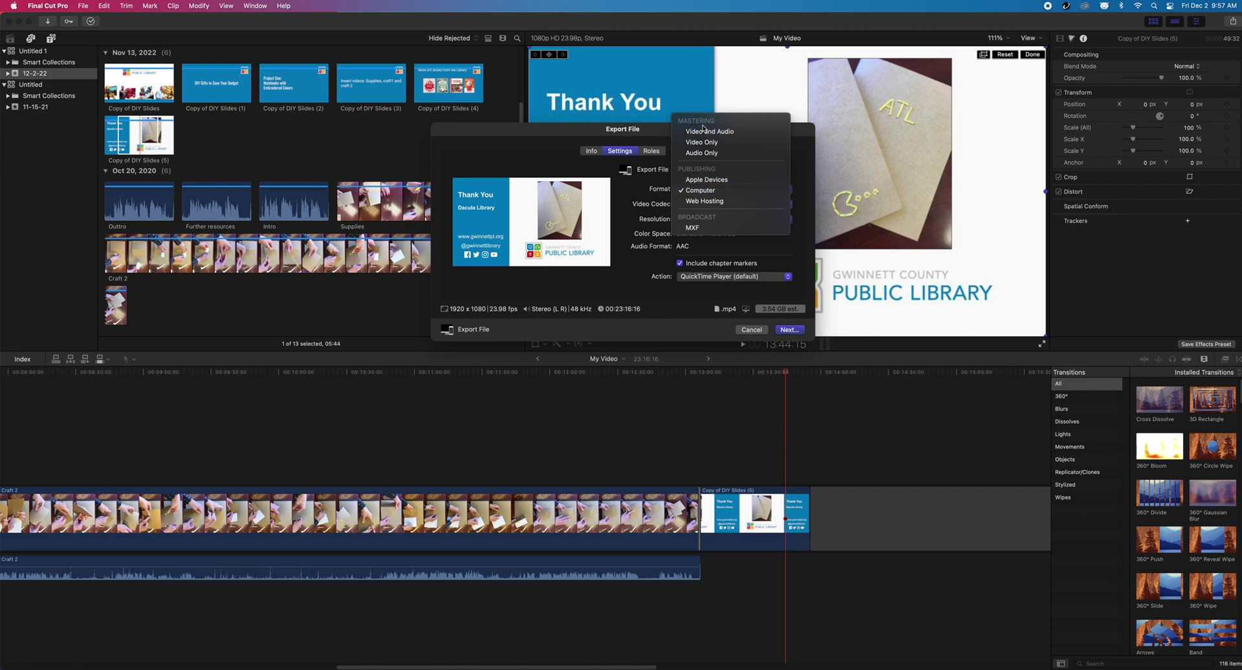
pyautogui.click(704, 132)
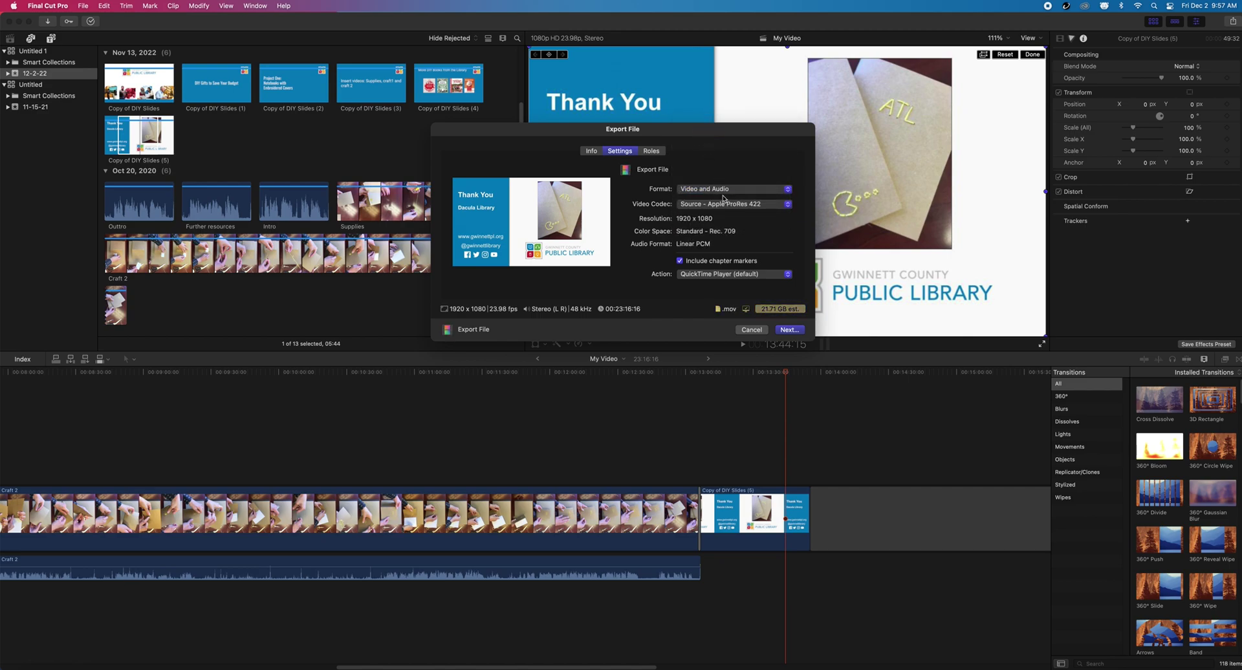
# - Set H.264 Better Quality encoding at 1920 x 1080 and proceed to saving
pyautogui.click(724, 203)
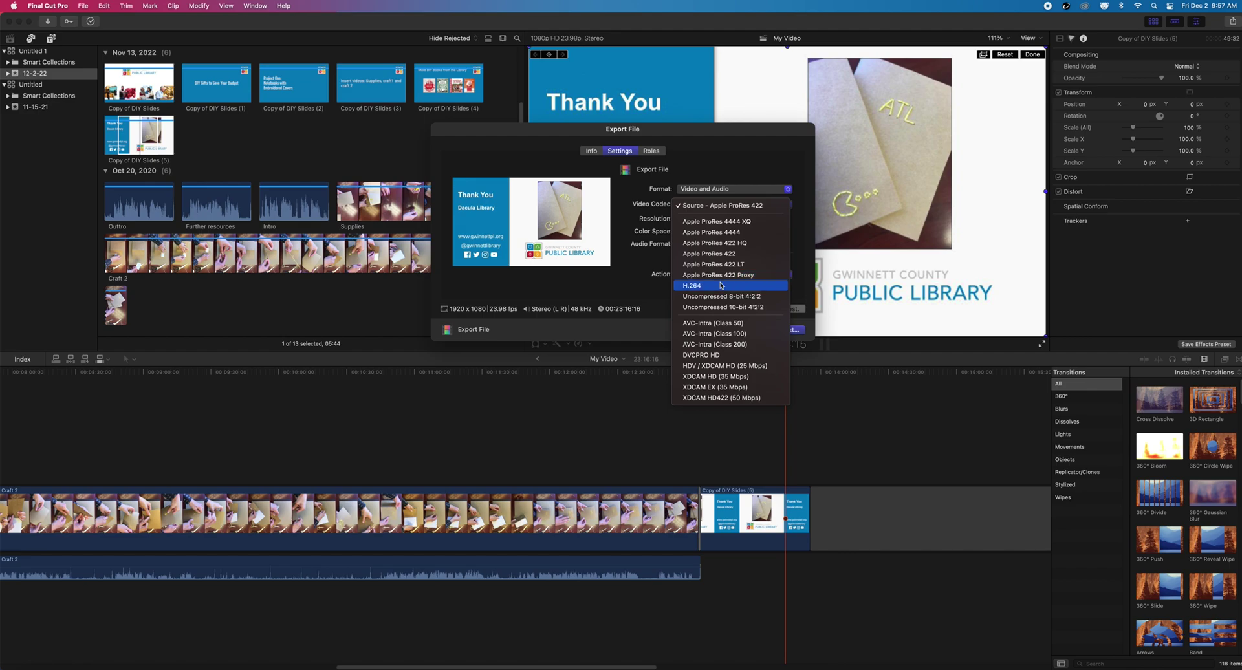
pyautogui.click(718, 285)
pyautogui.click(725, 209)
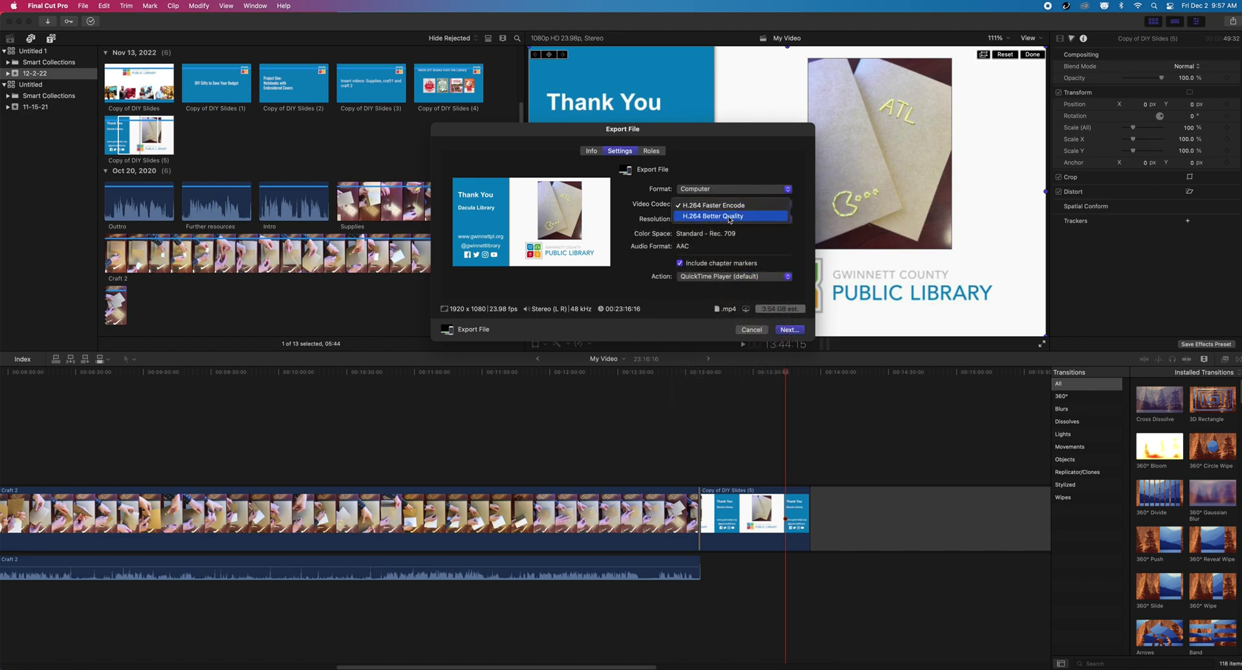
pyautogui.click(731, 206)
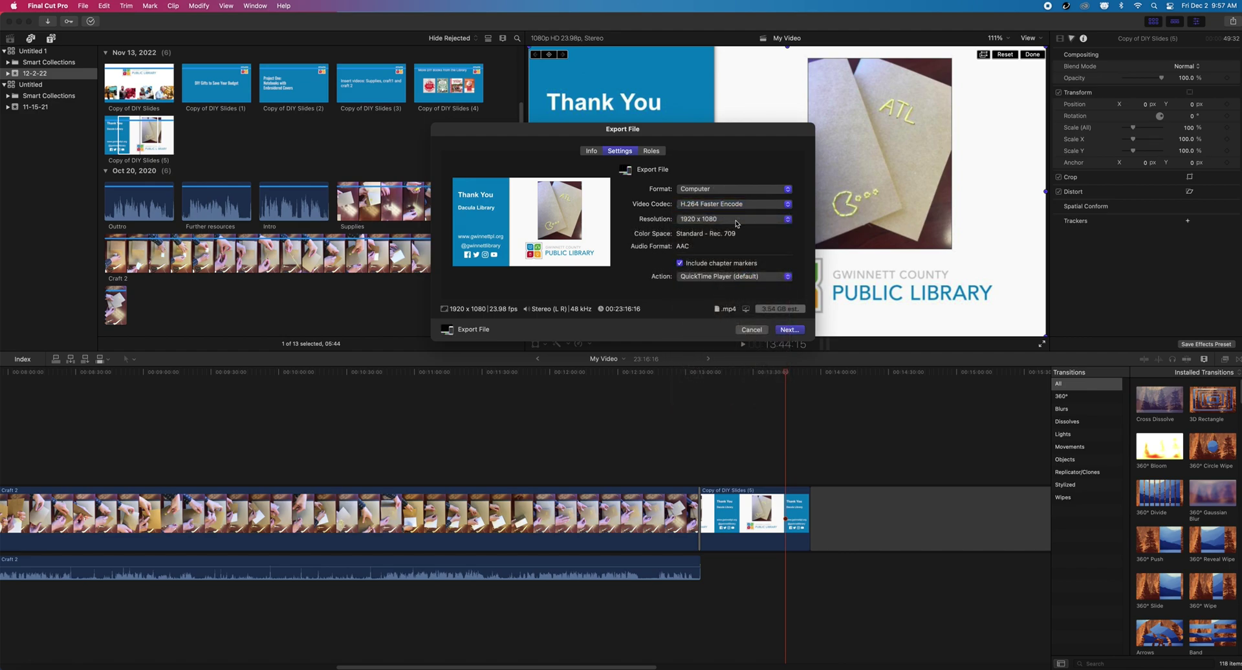
pyautogui.click(736, 220)
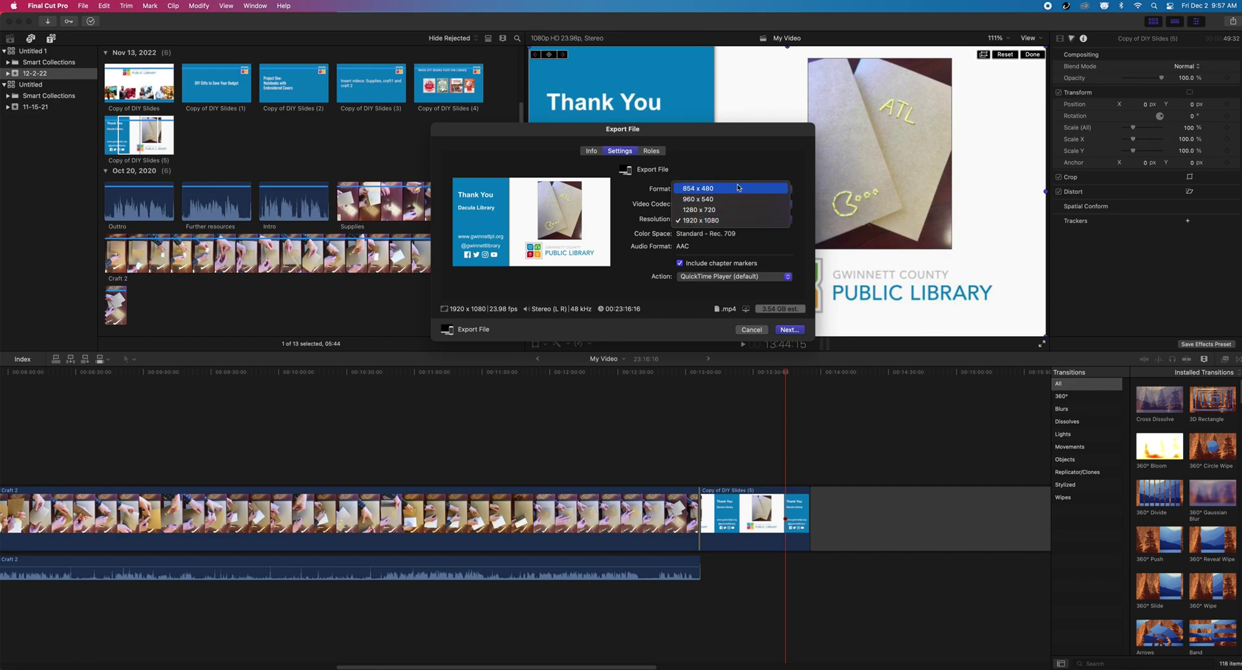
pyautogui.click(736, 220)
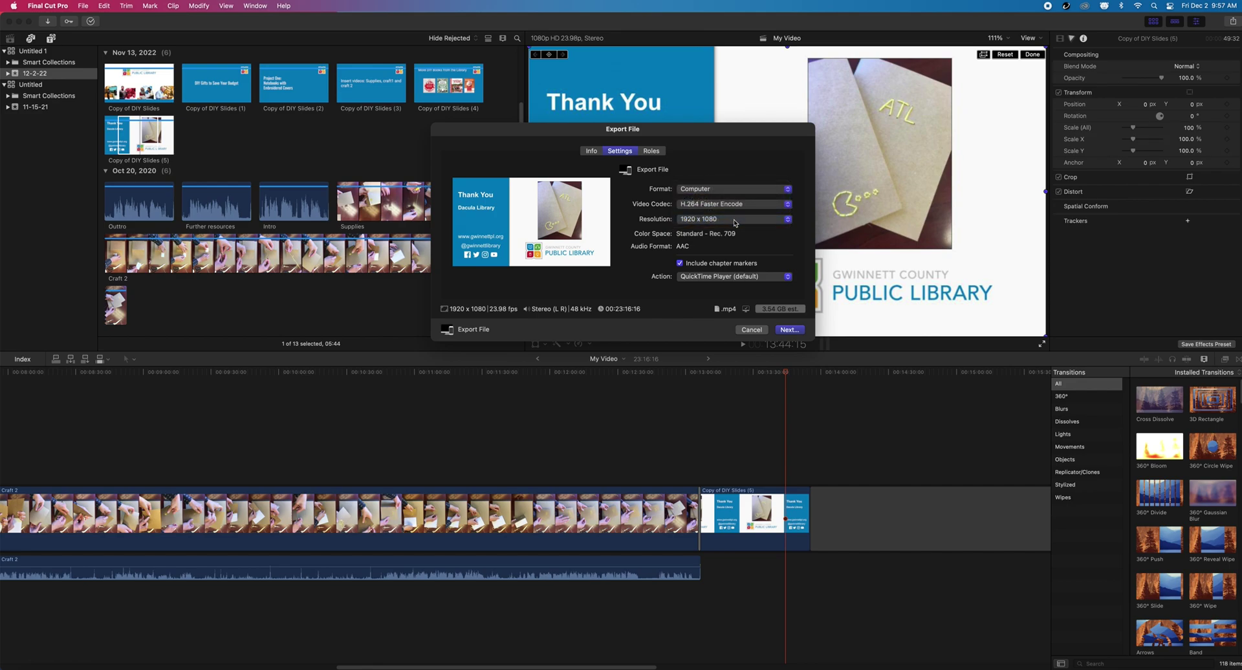
pyautogui.click(737, 206)
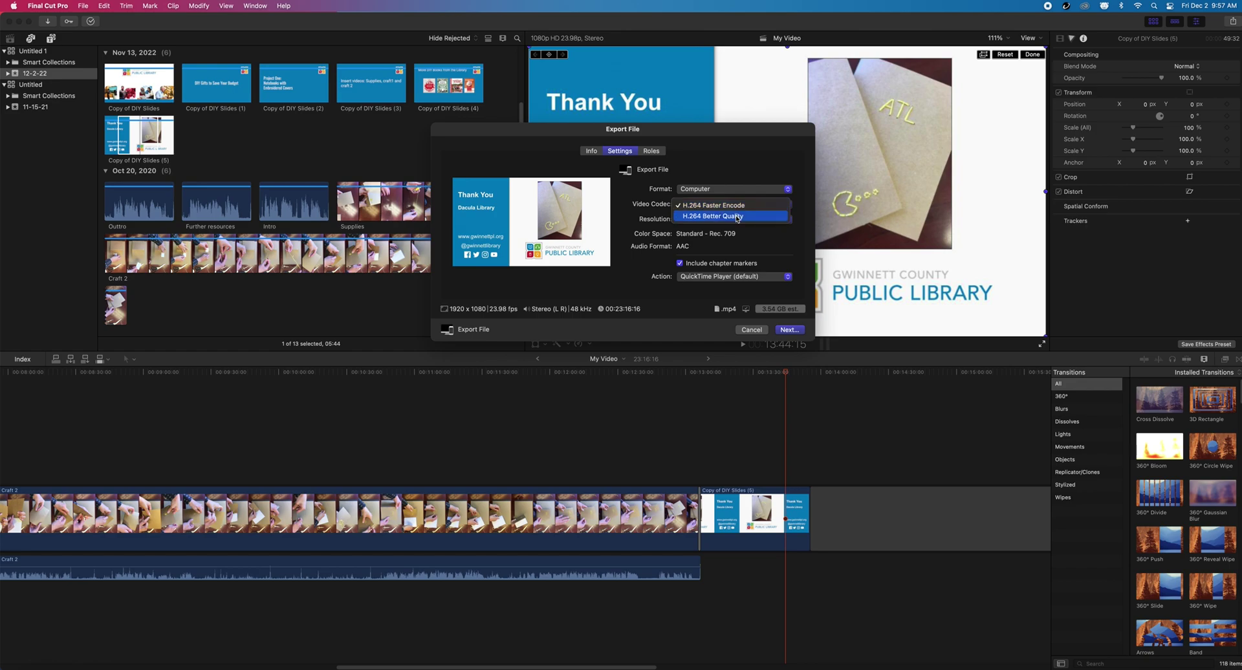
pyautogui.click(738, 219)
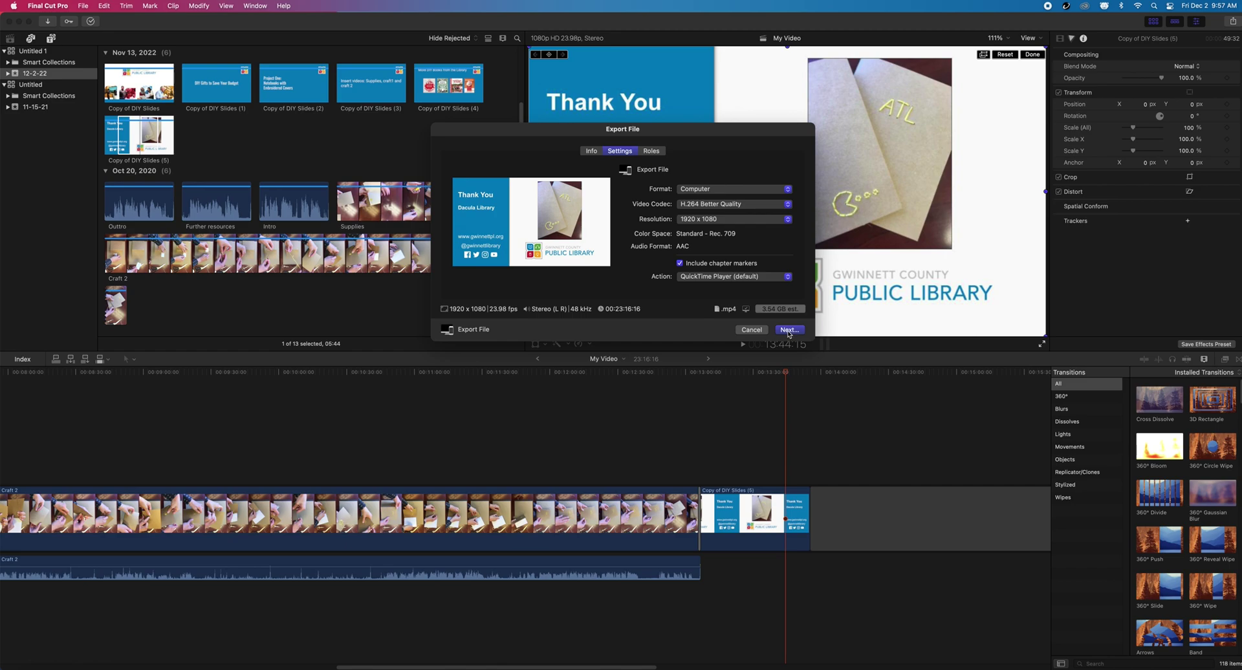
pyautogui.click(789, 331)
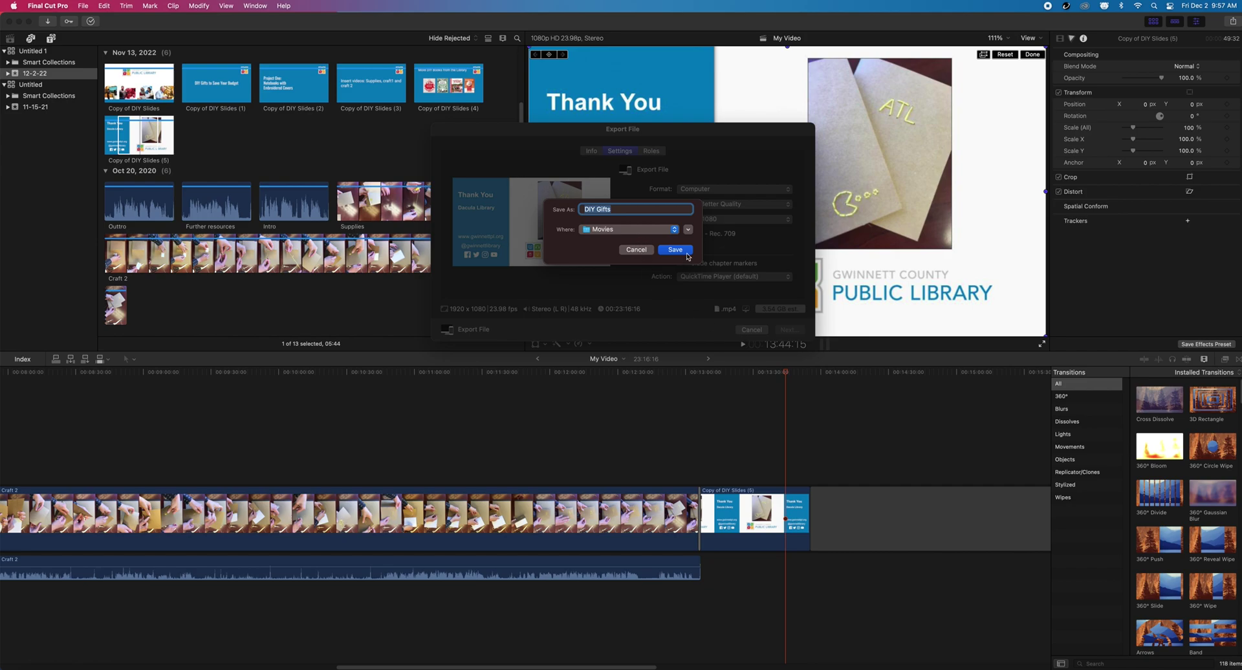
# - Save the export as DIY Gifts in Movies and open the Window menu
pyautogui.click(687, 252)
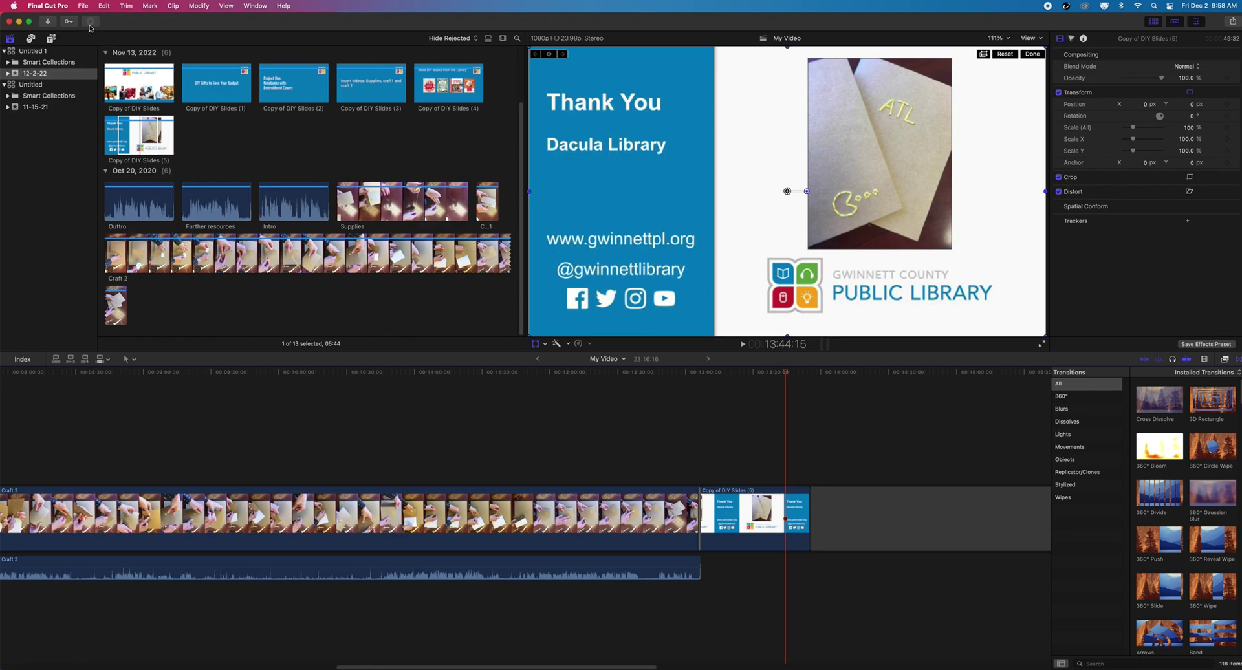
pyautogui.click(255, 5)
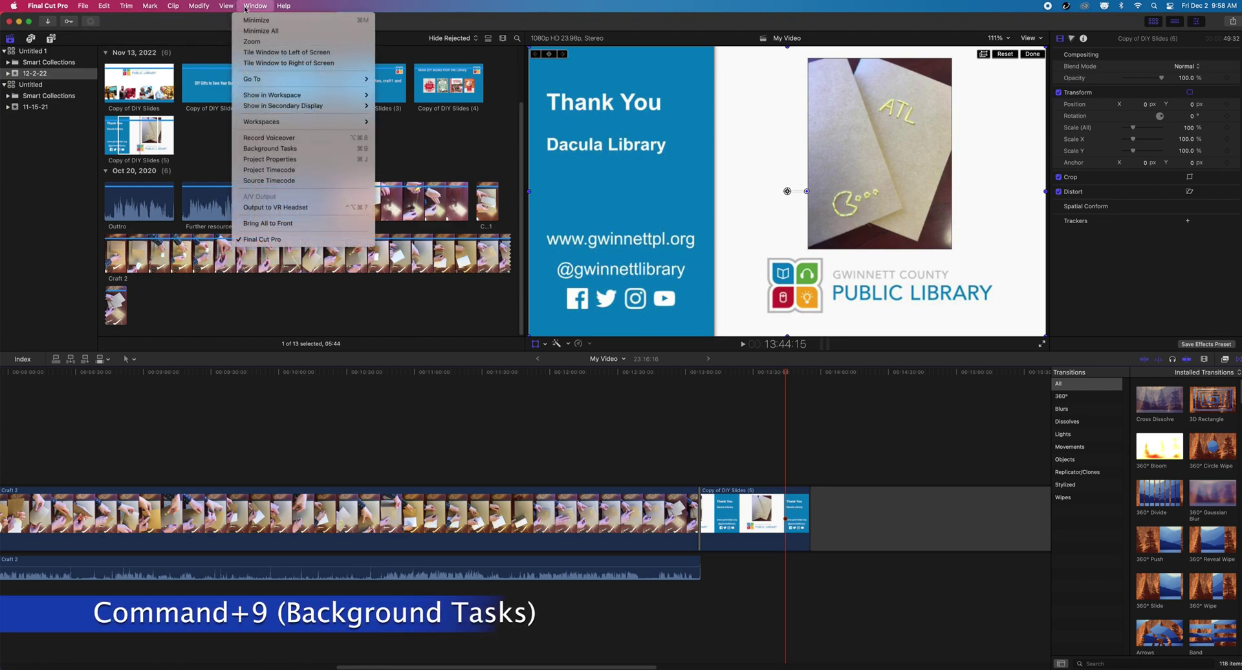
# - Show Background Tasks, reposition it, and expand Sharing to watch DIY Gifts.mp4 exporting
pyautogui.click(282, 149)
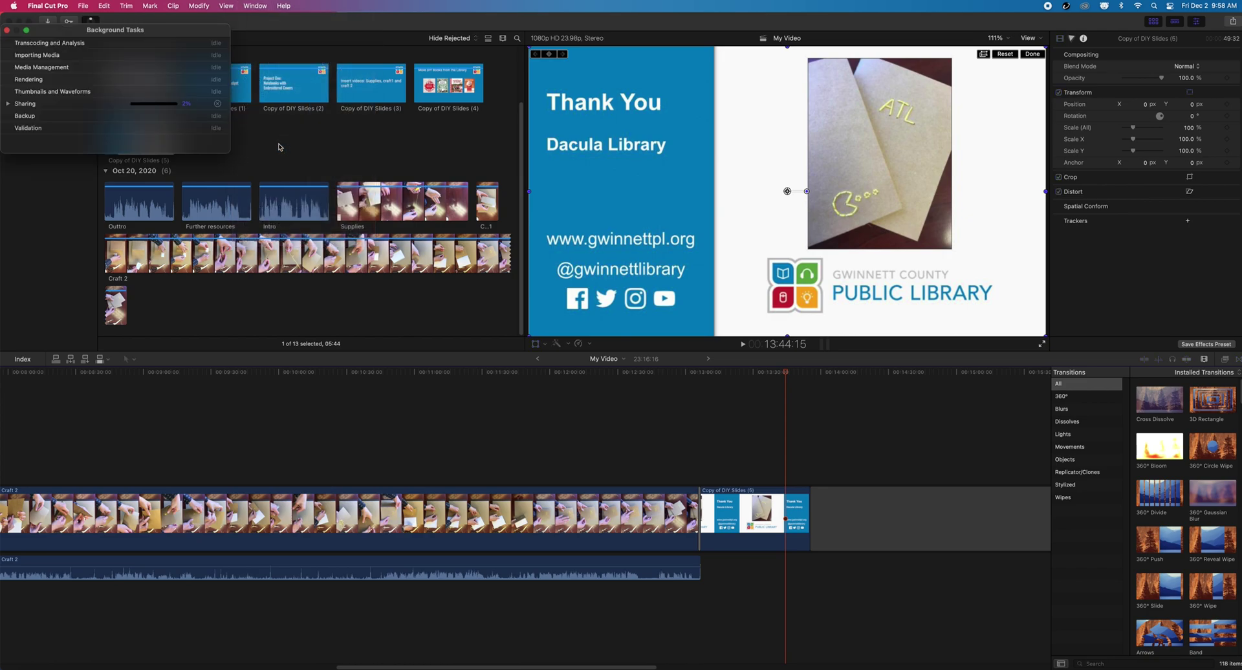
pyautogui.moveTo(130, 34); pyautogui.dragTo(365, 172)
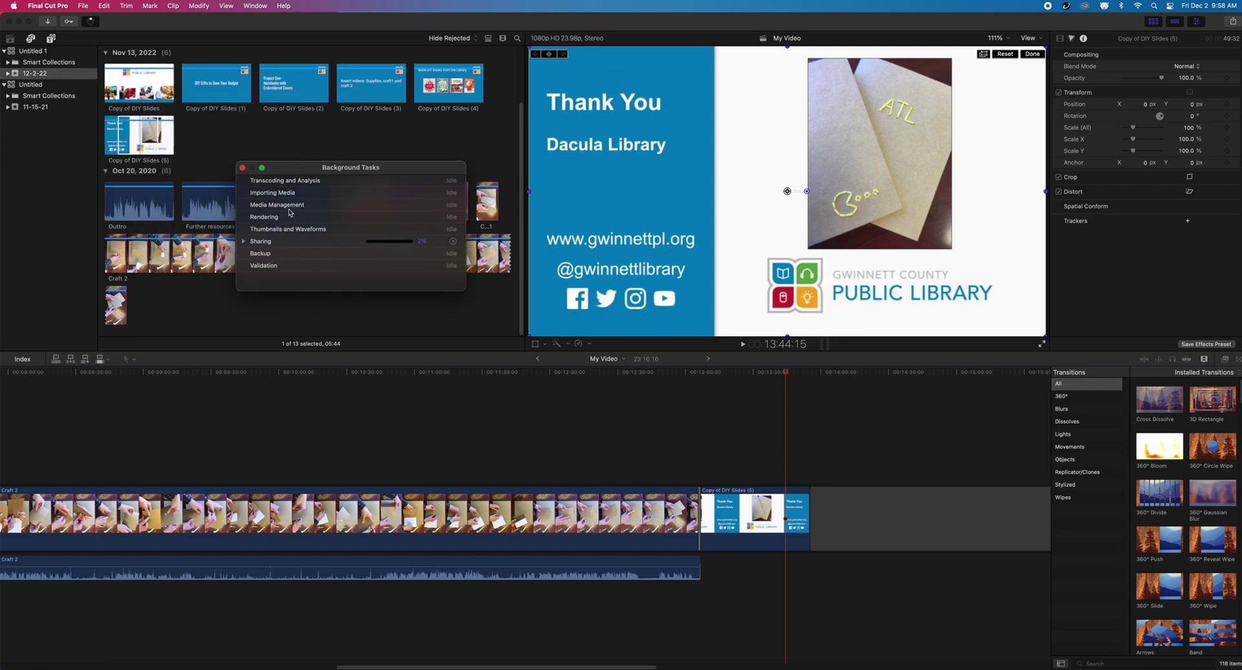
pyautogui.click(244, 242)
pyautogui.moveTo(348, 169); pyautogui.dragTo(357, 220)
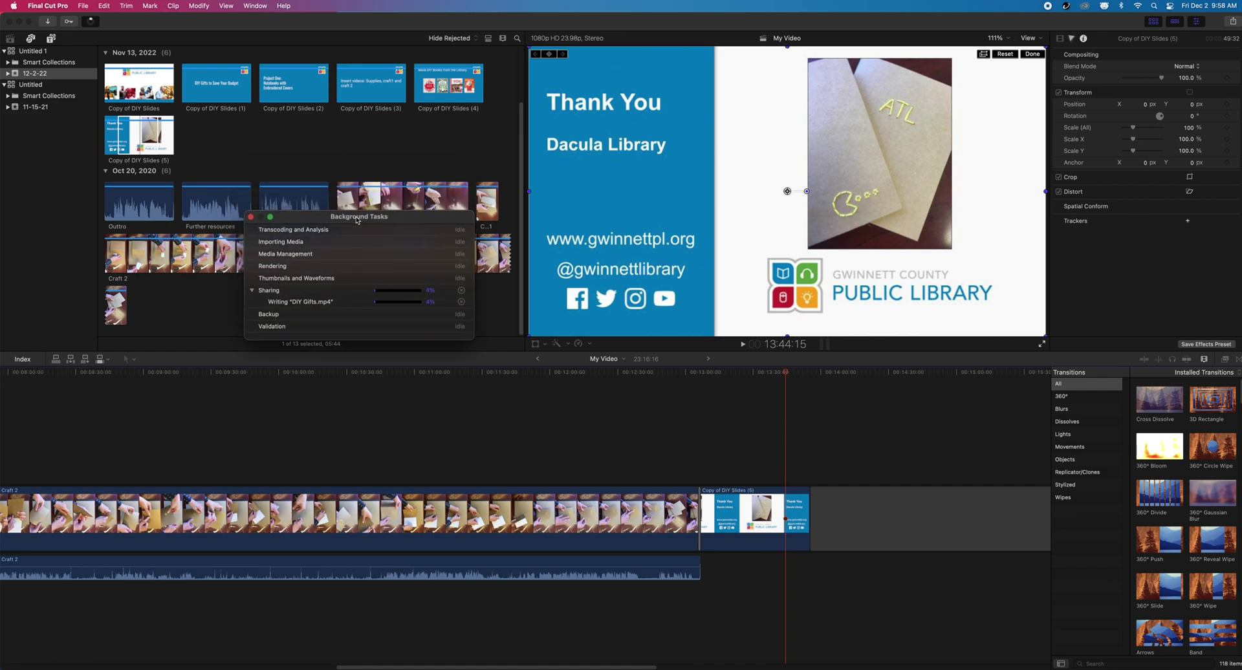